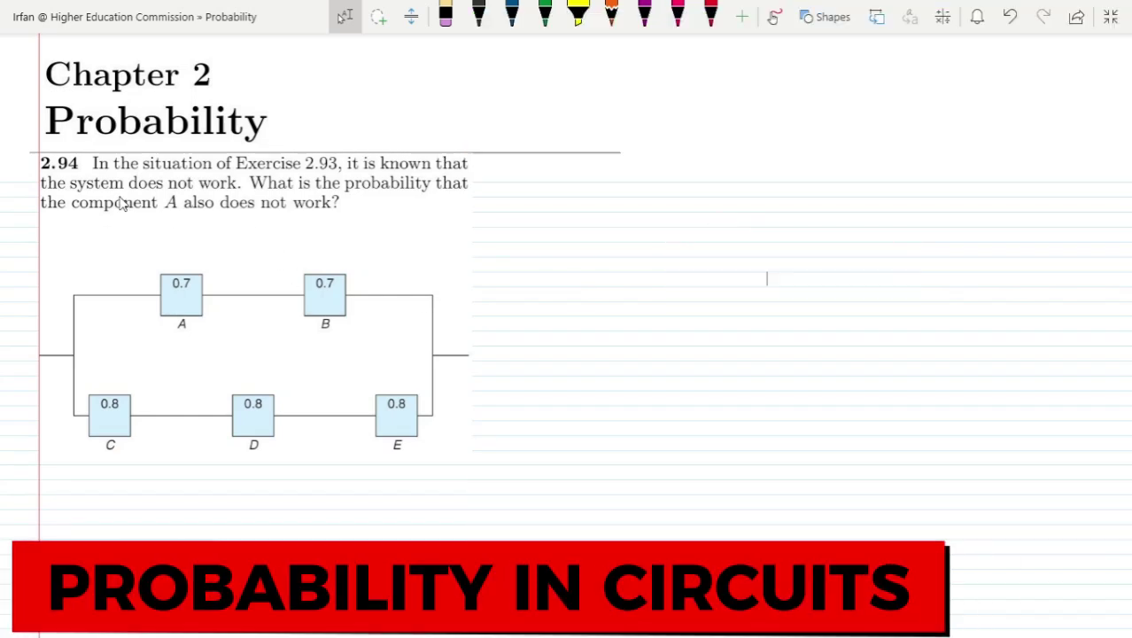
Underline '2.93' and component 'A' in the question in dark blue ink.
{"action": "key", "text": "alt+d"}
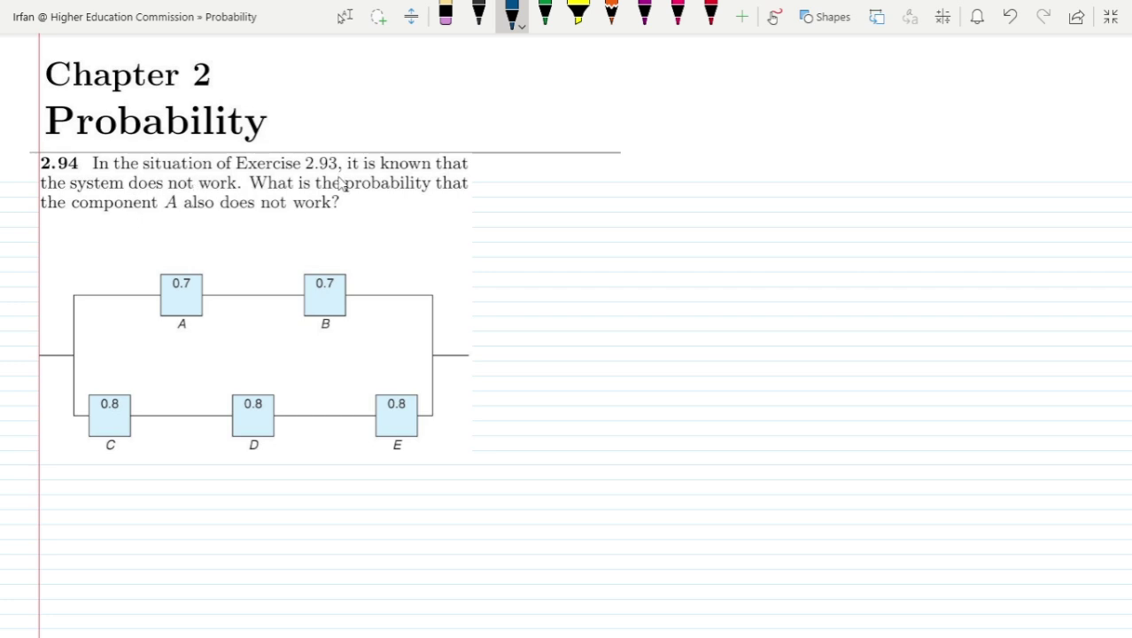
{"action": "left_click_drag", "start_coordinate": [307, 175], "coordinate": [335, 173]}
{"action": "left_click_drag", "start_coordinate": [159, 213], "coordinate": [178, 212]}
Handwrite the 'Sol:-' heading in black ink beside the question.
{"action": "left_click", "coordinate": [478, 13]}
{"action": "mouse_move", "coordinate": [554, 206]}
{"action": "left_mouse_down"}
{"action": "mouse_move", "coordinate": [570, 171]}
{"action": "mouse_move", "coordinate": [561, 179]}
{"action": "mouse_move", "coordinate": [645, 180]}
{"action": "left_mouse_up"}
{"action": "left_click", "coordinate": [623, 174]}
{"action": "left_click", "coordinate": [625, 192]}
{"action": "left_click_drag", "start_coordinate": [584, 207], "coordinate": [605, 204]}
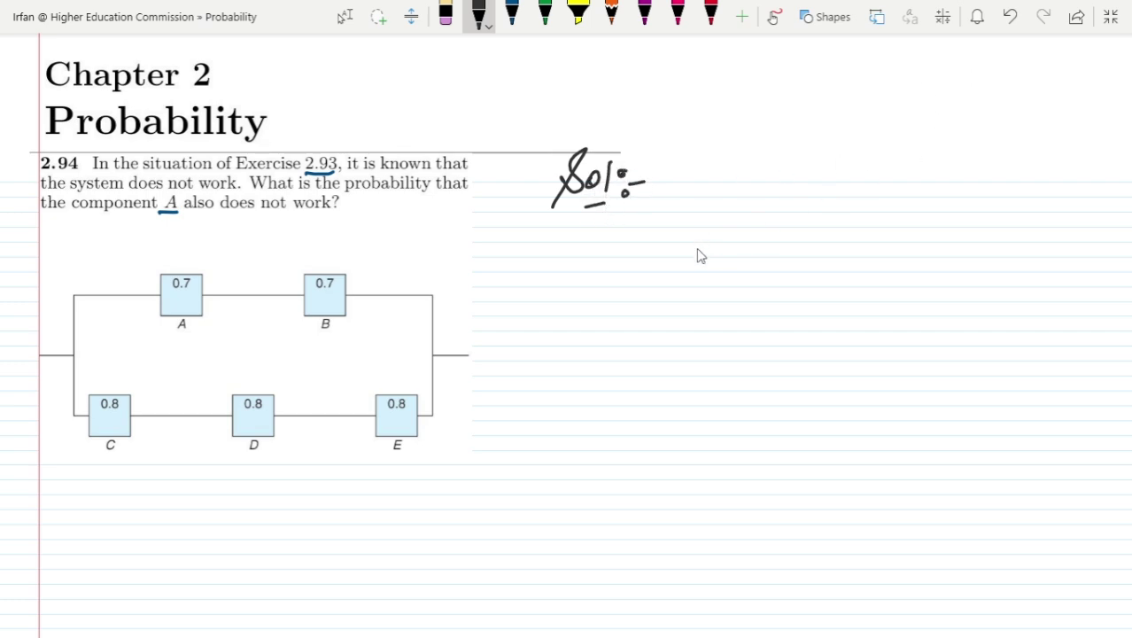
Write 'P[works] = 0.751' below the Sol:- heading.
{"action": "mouse_move", "coordinate": [646, 217]}
{"action": "left_mouse_down"}
{"action": "mouse_move", "coordinate": [647, 252]}
{"action": "mouse_move", "coordinate": [648, 232]}
{"action": "mouse_move", "coordinate": [669, 259]}
{"action": "mouse_move", "coordinate": [678, 254]}
{"action": "left_mouse_up"}
{"action": "mouse_move", "coordinate": [679, 226]}
{"action": "left_mouse_down"}
{"action": "mouse_move", "coordinate": [729, 231]}
{"action": "mouse_move", "coordinate": [731, 243]}
{"action": "left_mouse_up"}
{"action": "mouse_move", "coordinate": [740, 226]}
{"action": "left_mouse_down"}
{"action": "mouse_move", "coordinate": [756, 251]}
{"action": "mouse_move", "coordinate": [789, 235]}
{"action": "left_mouse_up"}
{"action": "mouse_move", "coordinate": [776, 245]}
{"action": "left_mouse_down"}
{"action": "mouse_move", "coordinate": [822, 237]}
{"action": "mouse_move", "coordinate": [830, 219]}
{"action": "mouse_move", "coordinate": [861, 222]}
{"action": "mouse_move", "coordinate": [858, 242]}
{"action": "mouse_move", "coordinate": [890, 222]}
{"action": "mouse_move", "coordinate": [913, 239]}
{"action": "left_mouse_up"}
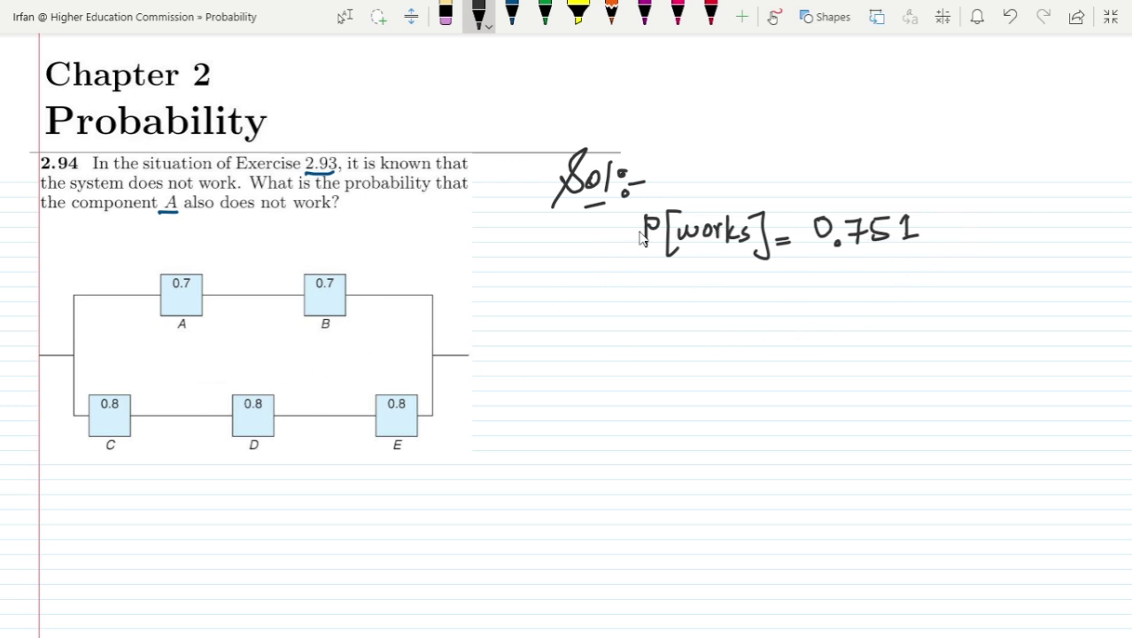
Append '= P[S]' to the first line and write 'P[A] = 0.7' below it.
{"action": "left_click_drag", "start_coordinate": [924, 228], "coordinate": [946, 227]}
{"action": "mouse_move", "coordinate": [927, 241]}
{"action": "left_mouse_down"}
{"action": "mouse_move", "coordinate": [988, 212]}
{"action": "mouse_move", "coordinate": [990, 246]}
{"action": "mouse_move", "coordinate": [1020, 241]}
{"action": "left_mouse_up"}
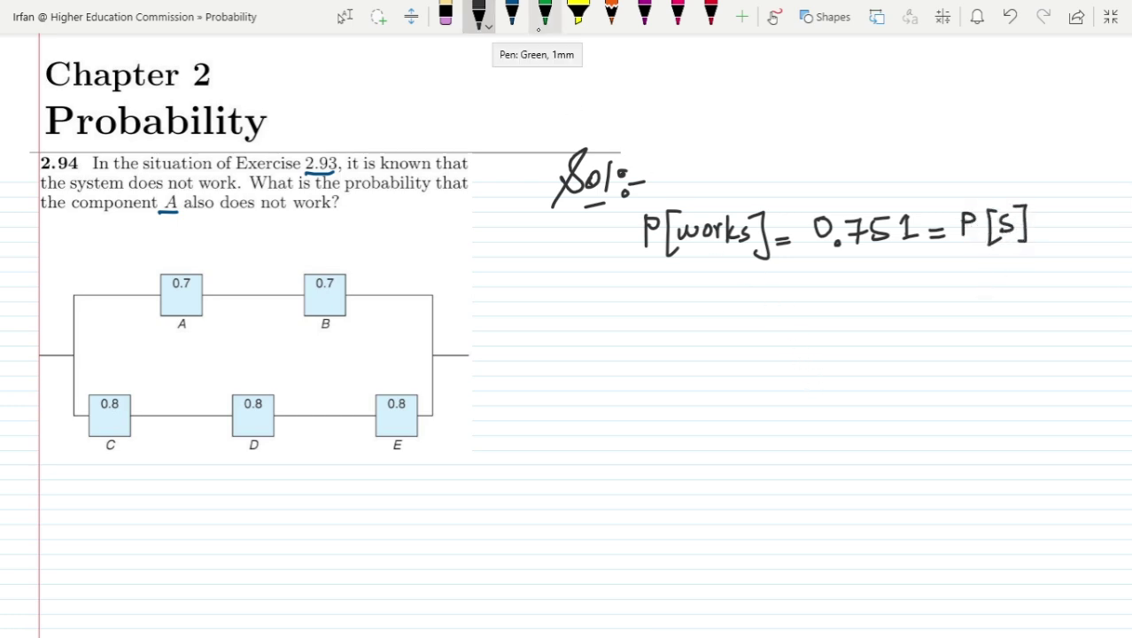
{"action": "mouse_move", "coordinate": [636, 283]}
{"action": "left_mouse_down"}
{"action": "mouse_move", "coordinate": [636, 315]}
{"action": "mouse_move", "coordinate": [644, 304]}
{"action": "mouse_move", "coordinate": [672, 326]}
{"action": "mouse_move", "coordinate": [680, 294]}
{"action": "mouse_move", "coordinate": [688, 324]}
{"action": "mouse_move", "coordinate": [687, 307]}
{"action": "left_mouse_up"}
{"action": "mouse_move", "coordinate": [691, 282]}
{"action": "left_mouse_down"}
{"action": "mouse_move", "coordinate": [705, 304]}
{"action": "mouse_move", "coordinate": [691, 321]}
{"action": "left_mouse_up"}
{"action": "mouse_move", "coordinate": [708, 301]}
{"action": "left_mouse_down"}
{"action": "mouse_move", "coordinate": [749, 312]}
{"action": "mouse_move", "coordinate": [741, 287]}
{"action": "mouse_move", "coordinate": [801, 286]}
{"action": "mouse_move", "coordinate": [790, 310]}
{"action": "left_mouse_up"}
{"action": "left_click", "coordinate": [769, 308]}
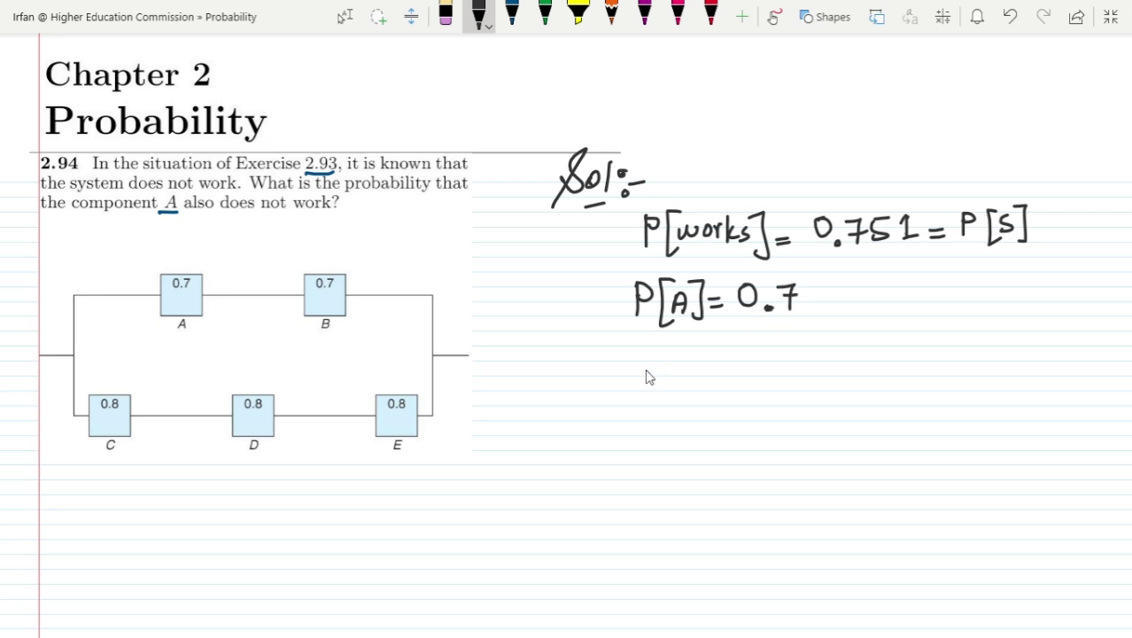
Write 'P[Ā] = 1 − 0.7 = 0.3' and draw arrows along both circuit branches.
{"action": "mouse_move", "coordinate": [645, 353]}
{"action": "left_mouse_down"}
{"action": "mouse_move", "coordinate": [677, 385]}
{"action": "mouse_move", "coordinate": [698, 341]}
{"action": "mouse_move", "coordinate": [733, 359]}
{"action": "left_mouse_up"}
{"action": "left_click_drag", "start_coordinate": [720, 370], "coordinate": [756, 374]}
{"action": "mouse_move", "coordinate": [765, 364]}
{"action": "left_mouse_down"}
{"action": "mouse_move", "coordinate": [802, 354]}
{"action": "mouse_move", "coordinate": [818, 372]}
{"action": "mouse_move", "coordinate": [835, 348]}
{"action": "mouse_move", "coordinate": [834, 370]}
{"action": "mouse_move", "coordinate": [876, 349]}
{"action": "mouse_move", "coordinate": [881, 365]}
{"action": "mouse_move", "coordinate": [882, 348]}
{"action": "mouse_move", "coordinate": [904, 365]}
{"action": "left_mouse_up"}
{"action": "left_click", "coordinate": [813, 370]}
{"action": "left_click", "coordinate": [896, 369]}
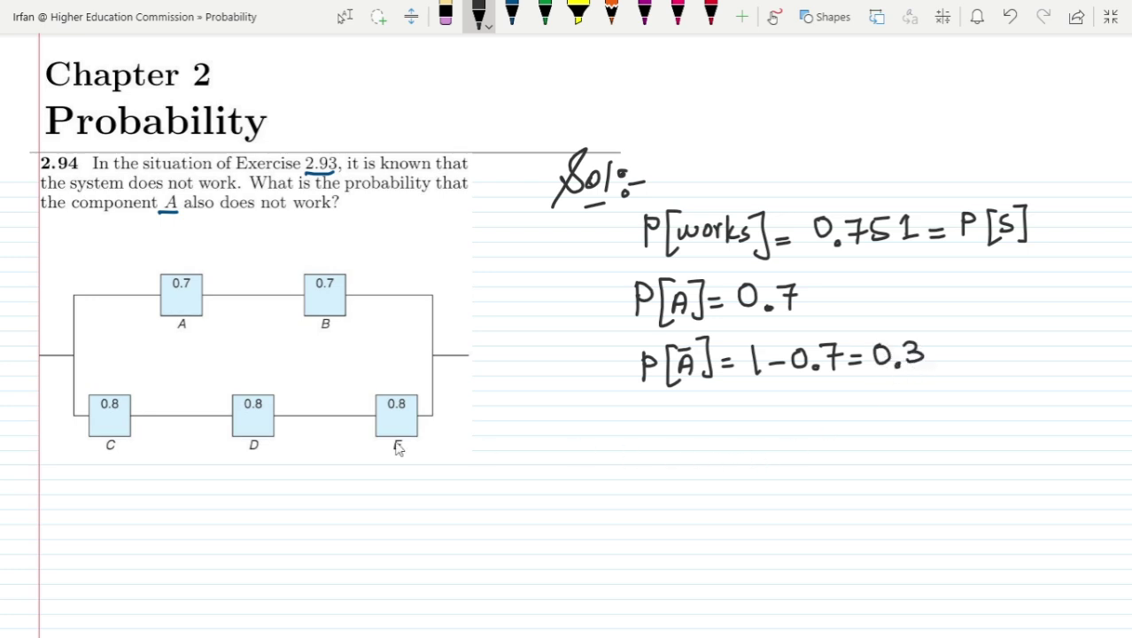
{"action": "mouse_move", "coordinate": [102, 289]}
{"action": "left_mouse_down"}
{"action": "mouse_move", "coordinate": [132, 284]}
{"action": "mouse_move", "coordinate": [124, 302]}
{"action": "left_mouse_up"}
{"action": "mouse_move", "coordinate": [81, 339]}
{"action": "left_mouse_down"}
{"action": "mouse_move", "coordinate": [80, 359]}
{"action": "mouse_move", "coordinate": [146, 375]}
{"action": "mouse_move", "coordinate": [286, 374]}
{"action": "mouse_move", "coordinate": [286, 384]}
{"action": "left_mouse_up"}
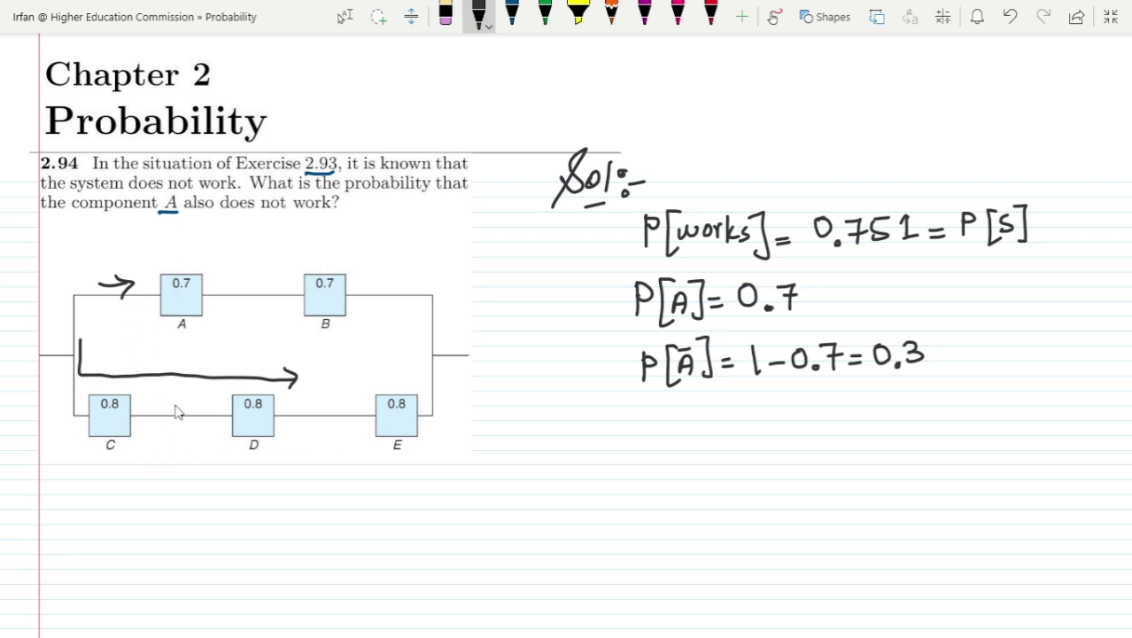
Tick box A, cross out the lower branch, and begin the line 'P[y] ='.
{"action": "left_click_drag", "start_coordinate": [178, 263], "coordinate": [215, 253]}
{"action": "left_click_drag", "start_coordinate": [236, 351], "coordinate": [215, 381]}
{"action": "mouse_move", "coordinate": [651, 404]}
{"action": "left_mouse_down"}
{"action": "mouse_move", "coordinate": [649, 433]}
{"action": "mouse_move", "coordinate": [650, 408]}
{"action": "mouse_move", "coordinate": [650, 418]}
{"action": "mouse_move", "coordinate": [677, 401]}
{"action": "mouse_move", "coordinate": [680, 447]}
{"action": "left_mouse_up"}
{"action": "mouse_move", "coordinate": [685, 409]}
{"action": "left_mouse_down"}
{"action": "mouse_move", "coordinate": [692, 439]}
{"action": "mouse_move", "coordinate": [716, 395]}
{"action": "mouse_move", "coordinate": [714, 437]}
{"action": "mouse_move", "coordinate": [742, 419]}
{"action": "left_mouse_up"}
{"action": "left_click_drag", "start_coordinate": [727, 427], "coordinate": [744, 427]}
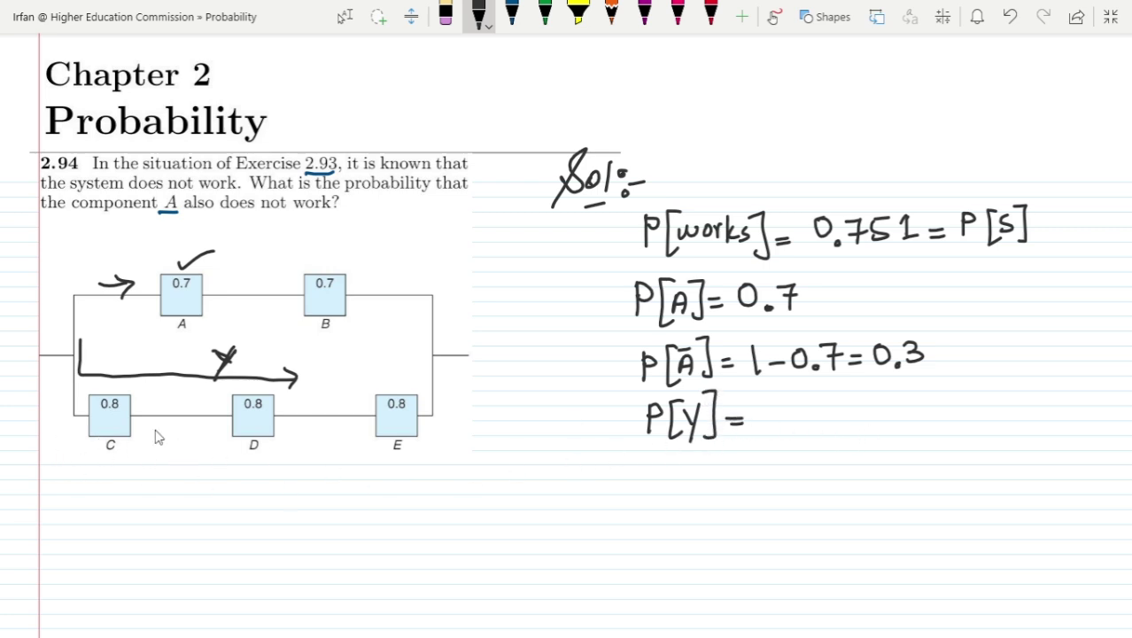
Write the product 'P[C] × P[D] × P[E]' after 'P[y] ='.
{"action": "left_click_drag", "start_coordinate": [758, 398], "coordinate": [755, 434]}
{"action": "mouse_move", "coordinate": [757, 401]}
{"action": "left_mouse_down"}
{"action": "mouse_move", "coordinate": [778, 404]}
{"action": "mouse_move", "coordinate": [760, 421]}
{"action": "left_mouse_up"}
{"action": "mouse_move", "coordinate": [796, 403]}
{"action": "left_mouse_down"}
{"action": "mouse_move", "coordinate": [783, 406]}
{"action": "mouse_move", "coordinate": [793, 432]}
{"action": "mouse_move", "coordinate": [853, 438]}
{"action": "mouse_move", "coordinate": [838, 437]}
{"action": "left_mouse_up"}
{"action": "mouse_move", "coordinate": [860, 399]}
{"action": "left_mouse_down"}
{"action": "mouse_move", "coordinate": [864, 432]}
{"action": "mouse_move", "coordinate": [888, 396]}
{"action": "left_mouse_up"}
{"action": "mouse_move", "coordinate": [888, 397]}
{"action": "left_mouse_down"}
{"action": "mouse_move", "coordinate": [886, 438]}
{"action": "mouse_move", "coordinate": [900, 430]}
{"action": "left_mouse_up"}
{"action": "mouse_move", "coordinate": [901, 399]}
{"action": "left_mouse_down"}
{"action": "mouse_move", "coordinate": [922, 416]}
{"action": "mouse_move", "coordinate": [930, 407]}
{"action": "mouse_move", "coordinate": [926, 436]}
{"action": "mouse_move", "coordinate": [949, 425]}
{"action": "mouse_move", "coordinate": [937, 427]}
{"action": "left_mouse_up"}
{"action": "mouse_move", "coordinate": [962, 397]}
{"action": "left_mouse_down"}
{"action": "mouse_move", "coordinate": [962, 434]}
{"action": "mouse_move", "coordinate": [964, 414]}
{"action": "mouse_move", "coordinate": [1003, 430]}
{"action": "mouse_move", "coordinate": [1015, 399]}
{"action": "left_mouse_up"}
{"action": "left_click_drag", "start_coordinate": [1003, 415], "coordinate": [1014, 413]}
{"action": "mouse_move", "coordinate": [1002, 430]}
{"action": "left_mouse_down"}
{"action": "mouse_move", "coordinate": [1002, 402]}
{"action": "mouse_move", "coordinate": [1019, 429]}
{"action": "left_mouse_up"}
Substitute the values on the next line: '= 0.8 × 0.8 × 0.8'.
{"action": "left_click_drag", "start_coordinate": [712, 477], "coordinate": [732, 475]}
{"action": "mouse_move", "coordinate": [712, 483]}
{"action": "left_mouse_down"}
{"action": "mouse_move", "coordinate": [770, 478]}
{"action": "mouse_move", "coordinate": [772, 464]}
{"action": "mouse_move", "coordinate": [827, 478]}
{"action": "left_mouse_up"}
{"action": "left_click", "coordinate": [778, 480]}
{"action": "left_click_drag", "start_coordinate": [828, 457], "coordinate": [813, 478]}
{"action": "mouse_move", "coordinate": [844, 457]}
{"action": "left_mouse_down"}
{"action": "mouse_move", "coordinate": [867, 481]}
{"action": "mouse_move", "coordinate": [870, 460]}
{"action": "mouse_move", "coordinate": [911, 478]}
{"action": "left_mouse_up"}
{"action": "left_click", "coordinate": [855, 477]}
{"action": "mouse_move", "coordinate": [911, 456]}
{"action": "left_mouse_down"}
{"action": "mouse_move", "coordinate": [894, 478]}
{"action": "mouse_move", "coordinate": [930, 457]}
{"action": "mouse_move", "coordinate": [966, 455]}
{"action": "left_mouse_up"}
{"action": "left_click", "coordinate": [944, 476]}
Write the result line 'P[Y] = 0.512'.
{"action": "mouse_move", "coordinate": [732, 514]}
{"action": "left_mouse_down"}
{"action": "mouse_move", "coordinate": [789, 523]}
{"action": "mouse_move", "coordinate": [776, 505]}
{"action": "mouse_move", "coordinate": [813, 517]}
{"action": "mouse_move", "coordinate": [803, 524]}
{"action": "left_mouse_up"}
{"action": "left_click", "coordinate": [795, 522]}
{"action": "mouse_move", "coordinate": [806, 500]}
{"action": "left_mouse_down"}
{"action": "mouse_move", "coordinate": [822, 498]}
{"action": "mouse_move", "coordinate": [840, 523]}
{"action": "left_mouse_up"}
{"action": "left_click_drag", "start_coordinate": [844, 502], "coordinate": [856, 521]}
{"action": "mouse_move", "coordinate": [651, 503]}
{"action": "left_mouse_down"}
{"action": "mouse_move", "coordinate": [651, 531]}
{"action": "mouse_move", "coordinate": [659, 516]}
{"action": "mouse_move", "coordinate": [675, 535]}
{"action": "left_mouse_up"}
{"action": "left_click_drag", "start_coordinate": [675, 535], "coordinate": [698, 523]}
{"action": "mouse_move", "coordinate": [702, 500]}
{"action": "left_mouse_down"}
{"action": "mouse_move", "coordinate": [697, 531]}
{"action": "mouse_move", "coordinate": [716, 518]}
{"action": "mouse_move", "coordinate": [704, 532]}
{"action": "left_mouse_up"}
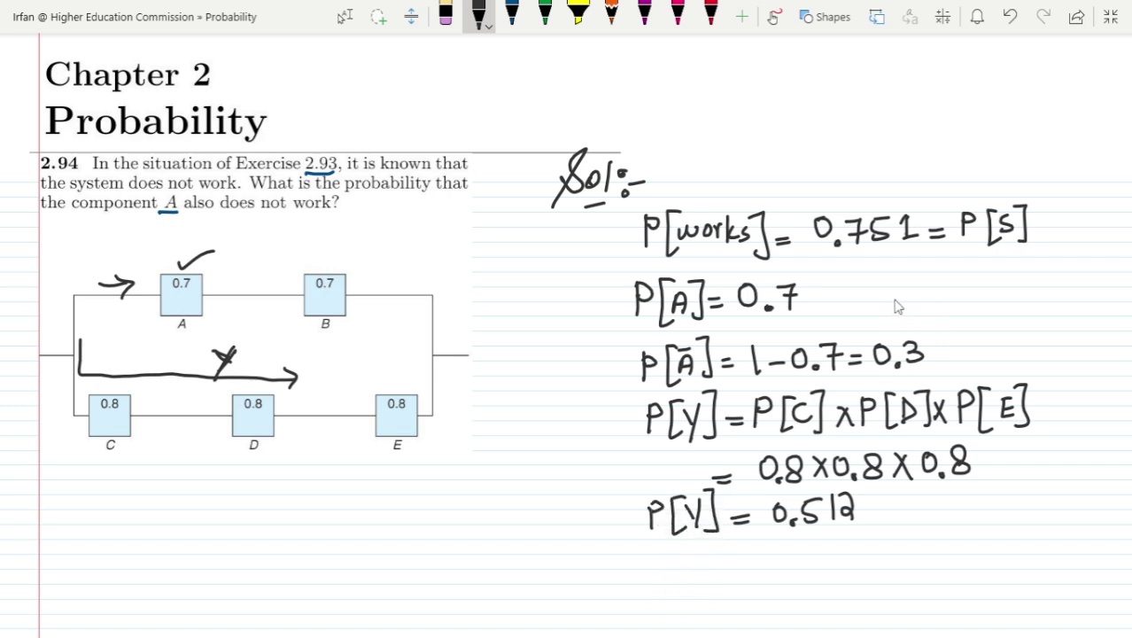
Draw an arrow from Sol:- and write 'P[works̄] = 1 − P[works] = 1 − 0.751'.
{"action": "mouse_move", "coordinate": [659, 199]}
{"action": "left_mouse_down"}
{"action": "mouse_move", "coordinate": [711, 166]}
{"action": "mouse_move", "coordinate": [708, 182]}
{"action": "left_mouse_up"}
{"action": "mouse_move", "coordinate": [724, 130]}
{"action": "left_mouse_down"}
{"action": "mouse_move", "coordinate": [724, 157]}
{"action": "mouse_move", "coordinate": [726, 144]}
{"action": "mouse_move", "coordinate": [758, 164]}
{"action": "mouse_move", "coordinate": [784, 141]}
{"action": "left_mouse_up"}
{"action": "left_click_drag", "start_coordinate": [791, 144], "coordinate": [800, 156]}
{"action": "left_click_drag", "start_coordinate": [810, 139], "coordinate": [816, 158]}
{"action": "mouse_move", "coordinate": [776, 122]}
{"action": "left_mouse_down"}
{"action": "mouse_move", "coordinate": [805, 118]}
{"action": "mouse_move", "coordinate": [840, 152]}
{"action": "mouse_move", "coordinate": [832, 167]}
{"action": "left_mouse_up"}
{"action": "left_click_drag", "start_coordinate": [857, 148], "coordinate": [869, 157]}
{"action": "mouse_move", "coordinate": [884, 123]}
{"action": "left_mouse_down"}
{"action": "mouse_move", "coordinate": [884, 162]}
{"action": "mouse_move", "coordinate": [912, 144]}
{"action": "mouse_move", "coordinate": [925, 162]}
{"action": "left_mouse_up"}
{"action": "mouse_move", "coordinate": [925, 117]}
{"action": "left_mouse_down"}
{"action": "mouse_move", "coordinate": [927, 139]}
{"action": "mouse_move", "coordinate": [960, 163]}
{"action": "mouse_move", "coordinate": [982, 127]}
{"action": "mouse_move", "coordinate": [1008, 131]}
{"action": "left_mouse_up"}
{"action": "mouse_move", "coordinate": [1012, 113]}
{"action": "left_mouse_down"}
{"action": "mouse_move", "coordinate": [1011, 140]}
{"action": "mouse_move", "coordinate": [1034, 148]}
{"action": "left_mouse_up"}
{"action": "left_click_drag", "start_coordinate": [857, 180], "coordinate": [875, 180]}
{"action": "mouse_move", "coordinate": [899, 163]}
{"action": "left_mouse_down"}
{"action": "mouse_move", "coordinate": [899, 183]}
{"action": "mouse_move", "coordinate": [955, 168]}
{"action": "mouse_move", "coordinate": [999, 189]}
{"action": "mouse_move", "coordinate": [1019, 159]}
{"action": "mouse_move", "coordinate": [1026, 180]}
{"action": "left_mouse_up"}
{"action": "left_click", "coordinate": [970, 182]}
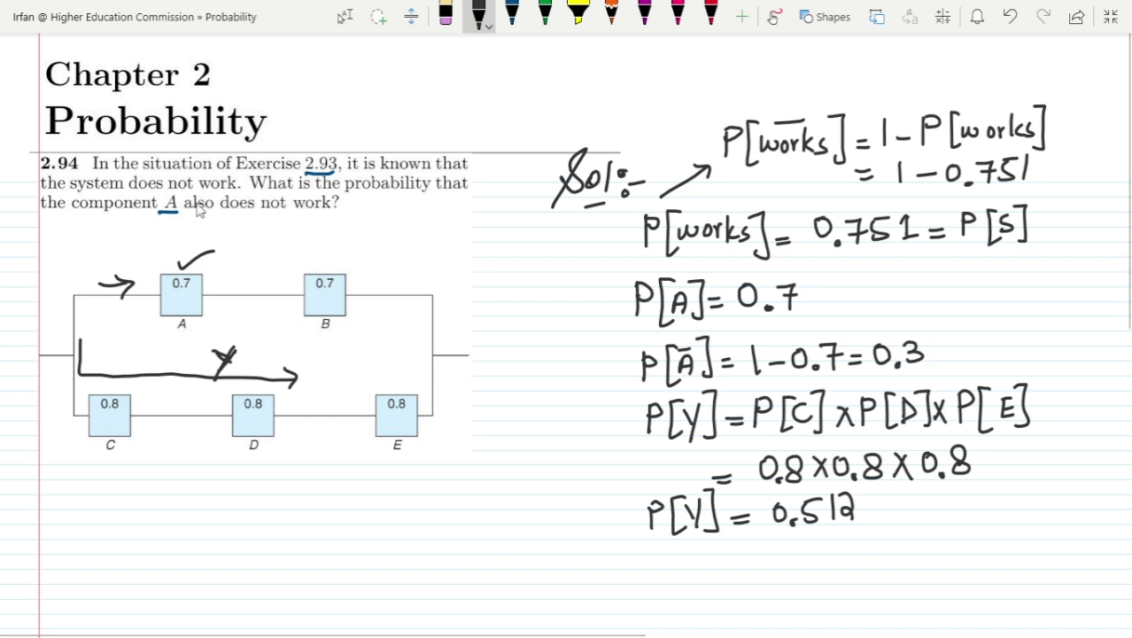
In green ink below the diagram, write the left side 'P[Ā/works̄] ='.
{"action": "left_click", "coordinate": [545, 13]}
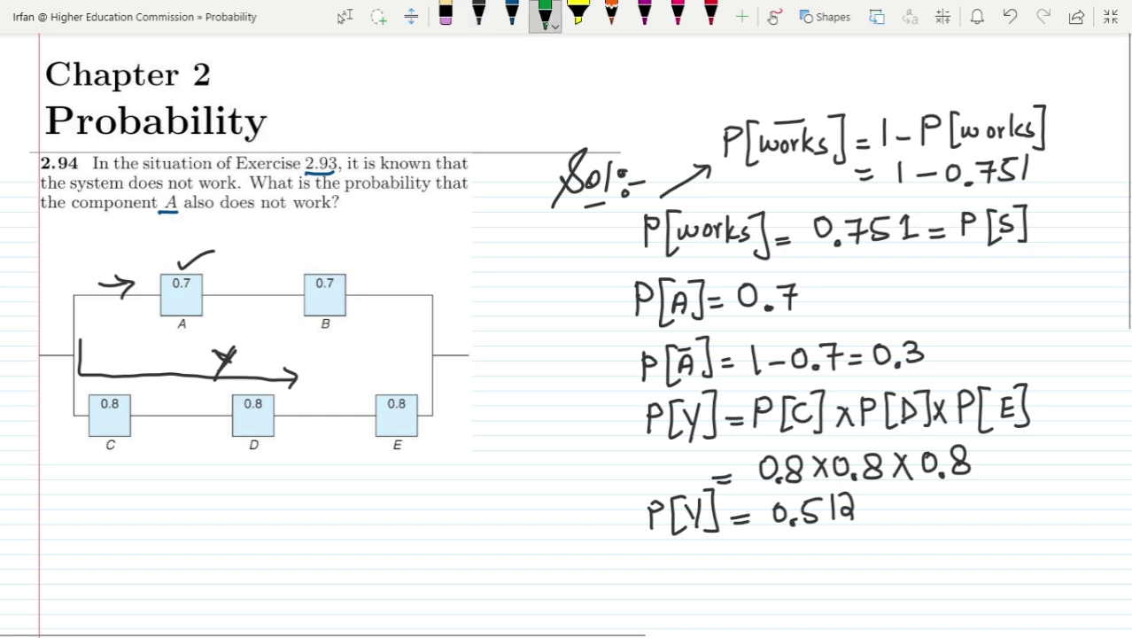
{"action": "left_click_drag", "start_coordinate": [41, 501], "coordinate": [58, 507]}
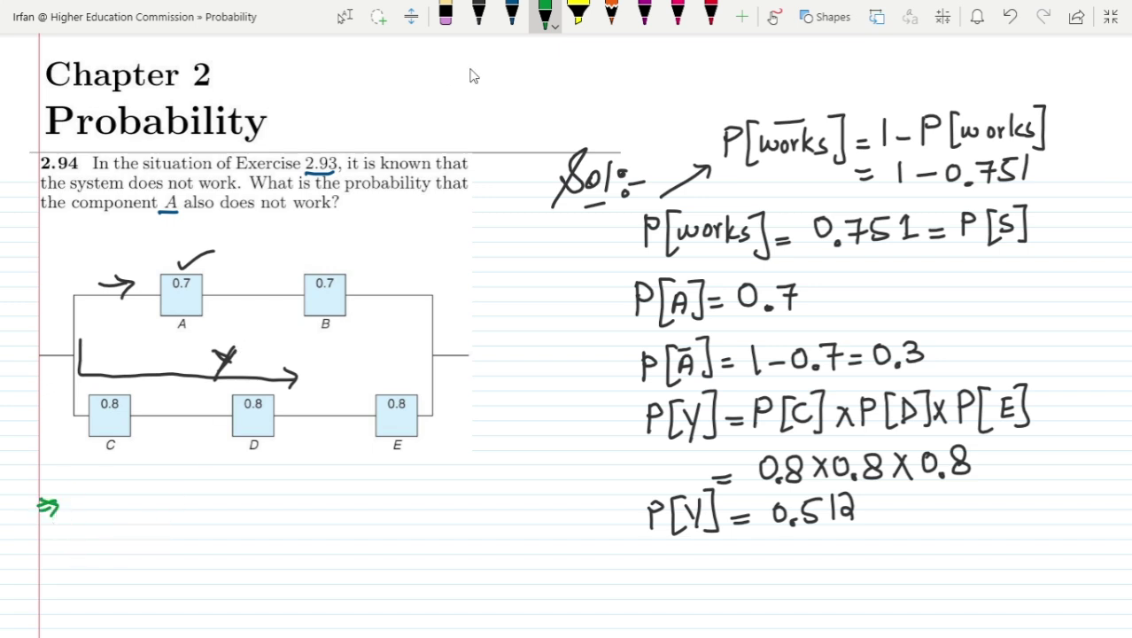
{"action": "mouse_move", "coordinate": [76, 475]}
{"action": "left_mouse_down"}
{"action": "mouse_move", "coordinate": [73, 512]}
{"action": "mouse_move", "coordinate": [96, 473]}
{"action": "mouse_move", "coordinate": [108, 521]}
{"action": "left_mouse_up"}
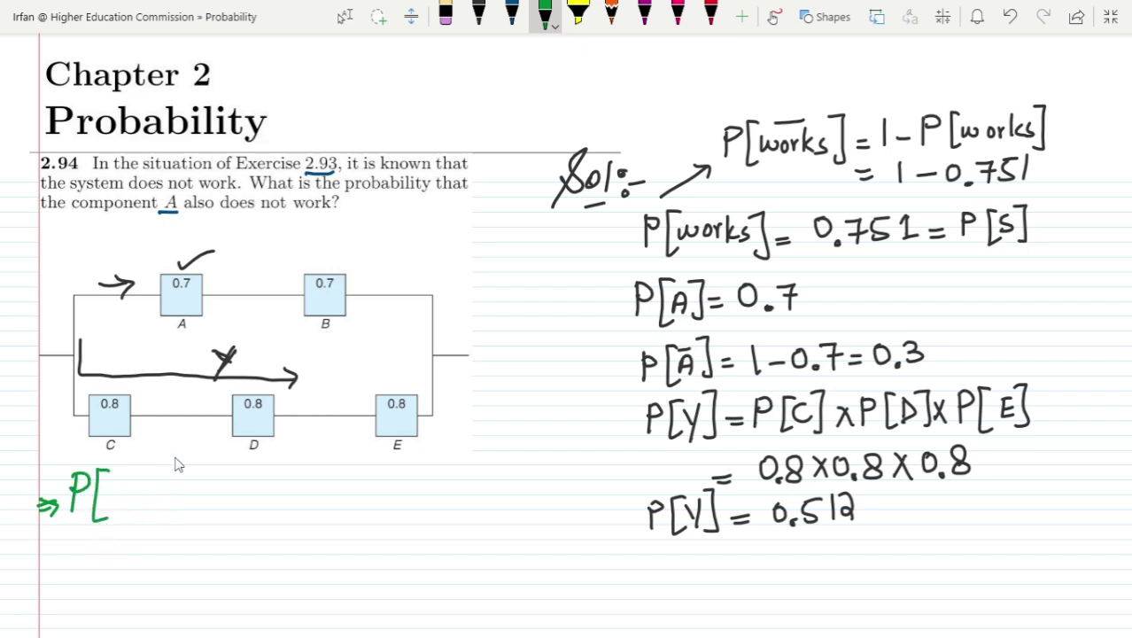
{"action": "mouse_move", "coordinate": [112, 521]}
{"action": "left_mouse_down"}
{"action": "mouse_move", "coordinate": [121, 487]}
{"action": "mouse_move", "coordinate": [134, 521]}
{"action": "mouse_move", "coordinate": [133, 471]}
{"action": "mouse_move", "coordinate": [138, 533]}
{"action": "left_mouse_up"}
{"action": "left_click_drag", "start_coordinate": [159, 487], "coordinate": [227, 503]}
{"action": "mouse_move", "coordinate": [176, 467]}
{"action": "left_mouse_down"}
{"action": "mouse_move", "coordinate": [243, 469]}
{"action": "mouse_move", "coordinate": [234, 512]}
{"action": "mouse_move", "coordinate": [274, 484]}
{"action": "left_mouse_up"}
{"action": "left_click_drag", "start_coordinate": [258, 494], "coordinate": [274, 492]}
{"action": "left_click_drag", "start_coordinate": [246, 603], "coordinate": [264, 600]}
{"action": "left_click_drag", "start_coordinate": [246, 611], "coordinate": [264, 609]}
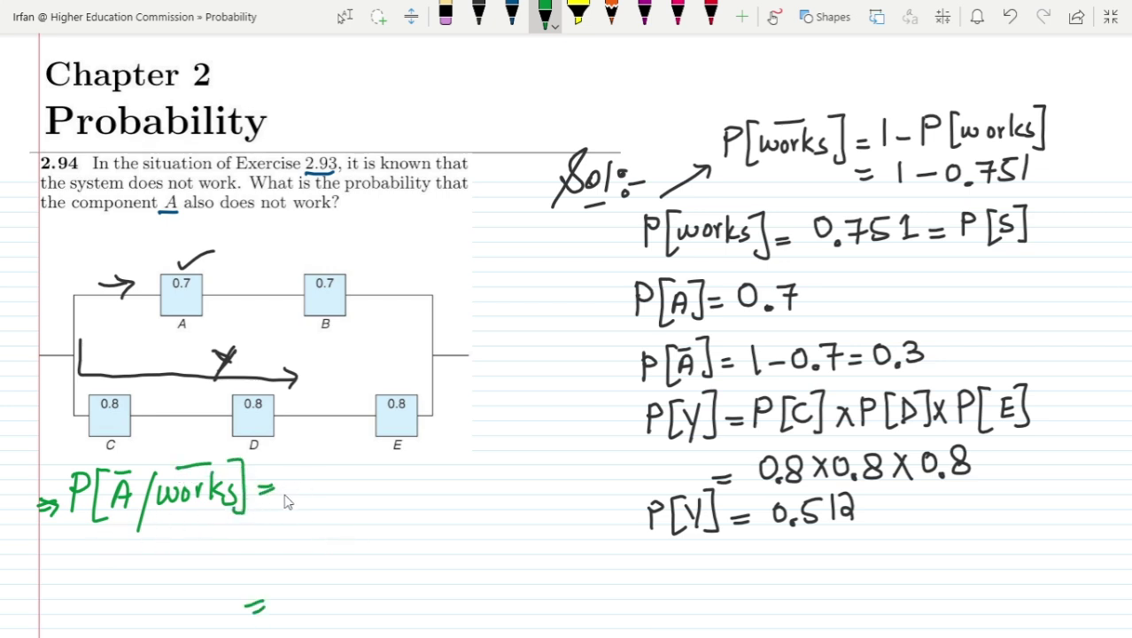
Write the numerator 'P[works̄/Ā] × P[Ā]'.
{"action": "mouse_move", "coordinate": [310, 457]}
{"action": "left_mouse_down"}
{"action": "mouse_move", "coordinate": [311, 510]}
{"action": "mouse_move", "coordinate": [312, 485]}
{"action": "mouse_move", "coordinate": [348, 516]}
{"action": "mouse_move", "coordinate": [382, 479]}
{"action": "mouse_move", "coordinate": [408, 487]}
{"action": "left_mouse_up"}
{"action": "mouse_move", "coordinate": [412, 465]}
{"action": "left_mouse_down"}
{"action": "mouse_move", "coordinate": [410, 502]}
{"action": "mouse_move", "coordinate": [427, 501]}
{"action": "left_mouse_up"}
{"action": "mouse_move", "coordinate": [374, 470]}
{"action": "left_mouse_down"}
{"action": "mouse_move", "coordinate": [429, 459]}
{"action": "mouse_move", "coordinate": [441, 515]}
{"action": "mouse_move", "coordinate": [476, 487]}
{"action": "left_mouse_up"}
{"action": "mouse_move", "coordinate": [457, 449]}
{"action": "left_mouse_down"}
{"action": "mouse_move", "coordinate": [474, 447]}
{"action": "mouse_move", "coordinate": [489, 508]}
{"action": "mouse_move", "coordinate": [524, 480]}
{"action": "mouse_move", "coordinate": [544, 478]}
{"action": "mouse_move", "coordinate": [551, 502]}
{"action": "mouse_move", "coordinate": [573, 496]}
{"action": "mouse_move", "coordinate": [572, 482]}
{"action": "left_mouse_up"}
{"action": "mouse_move", "coordinate": [558, 461]}
{"action": "left_mouse_down"}
{"action": "mouse_move", "coordinate": [576, 459]}
{"action": "mouse_move", "coordinate": [580, 489]}
{"action": "left_mouse_up"}
Draw the fraction bar and write the denominator 'P[works̄]'.
{"action": "left_click_drag", "start_coordinate": [295, 533], "coordinate": [567, 521]}
{"action": "mouse_move", "coordinate": [395, 542]}
{"action": "left_mouse_down"}
{"action": "mouse_move", "coordinate": [390, 574]}
{"action": "mouse_move", "coordinate": [395, 558]}
{"action": "mouse_move", "coordinate": [432, 574]}
{"action": "mouse_move", "coordinate": [455, 557]}
{"action": "left_mouse_up"}
{"action": "mouse_move", "coordinate": [481, 551]}
{"action": "left_mouse_down"}
{"action": "mouse_move", "coordinate": [509, 542]}
{"action": "mouse_move", "coordinate": [516, 566]}
{"action": "left_mouse_up"}
{"action": "mouse_move", "coordinate": [457, 537]}
{"action": "left_mouse_down"}
{"action": "mouse_move", "coordinate": [498, 535]}
{"action": "mouse_move", "coordinate": [537, 569]}
{"action": "mouse_move", "coordinate": [569, 530]}
{"action": "left_mouse_up"}
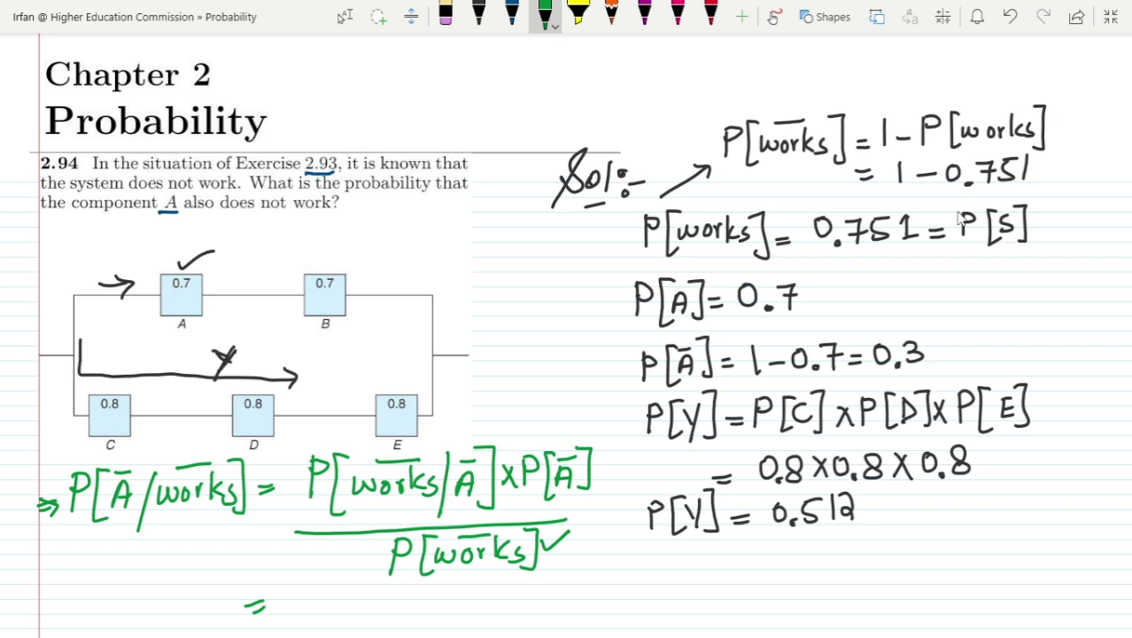
In dark blue, tick the denominator and box 1 − 0.751, P[Ā], P[Ā] = 0.3 and P[works̄/Ā].
{"action": "left_click", "coordinate": [512, 13]}
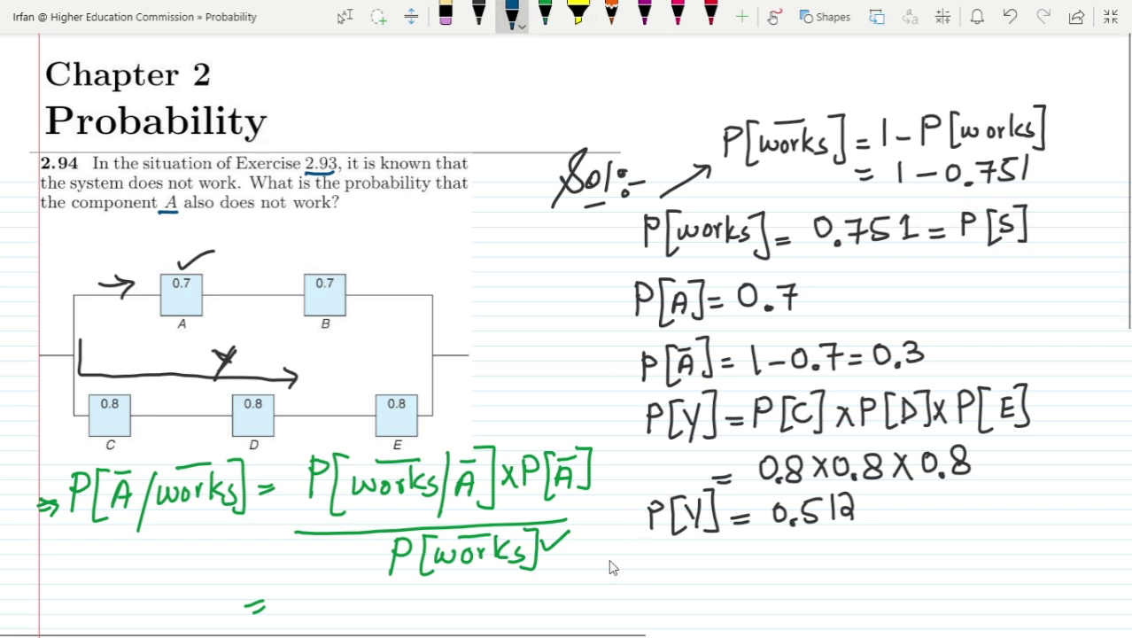
{"action": "left_click_drag", "start_coordinate": [537, 546], "coordinate": [570, 532]}
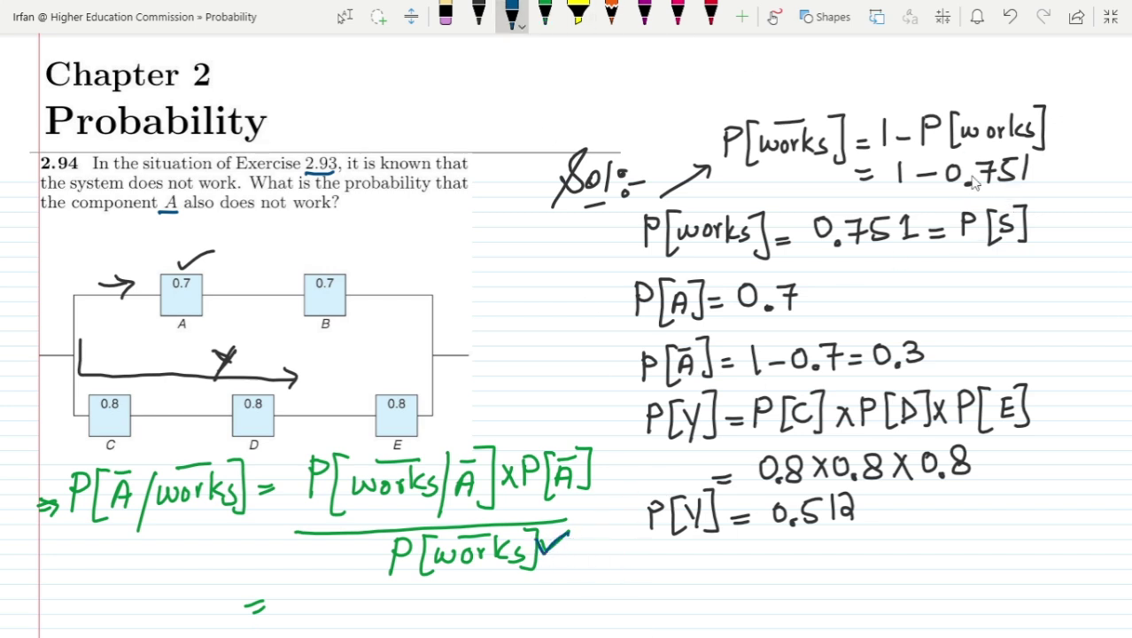
{"action": "mouse_move", "coordinate": [889, 150]}
{"action": "left_mouse_down"}
{"action": "mouse_move", "coordinate": [878, 189]}
{"action": "mouse_move", "coordinate": [900, 151]}
{"action": "mouse_move", "coordinate": [1037, 160]}
{"action": "mouse_move", "coordinate": [1030, 197]}
{"action": "mouse_move", "coordinate": [886, 190]}
{"action": "left_mouse_up"}
{"action": "left_click_drag", "start_coordinate": [517, 441], "coordinate": [510, 510]}
{"action": "mouse_move", "coordinate": [514, 432]}
{"action": "left_mouse_down"}
{"action": "mouse_move", "coordinate": [609, 435]}
{"action": "mouse_move", "coordinate": [598, 474]}
{"action": "mouse_move", "coordinate": [540, 513]}
{"action": "mouse_move", "coordinate": [507, 512]}
{"action": "left_mouse_up"}
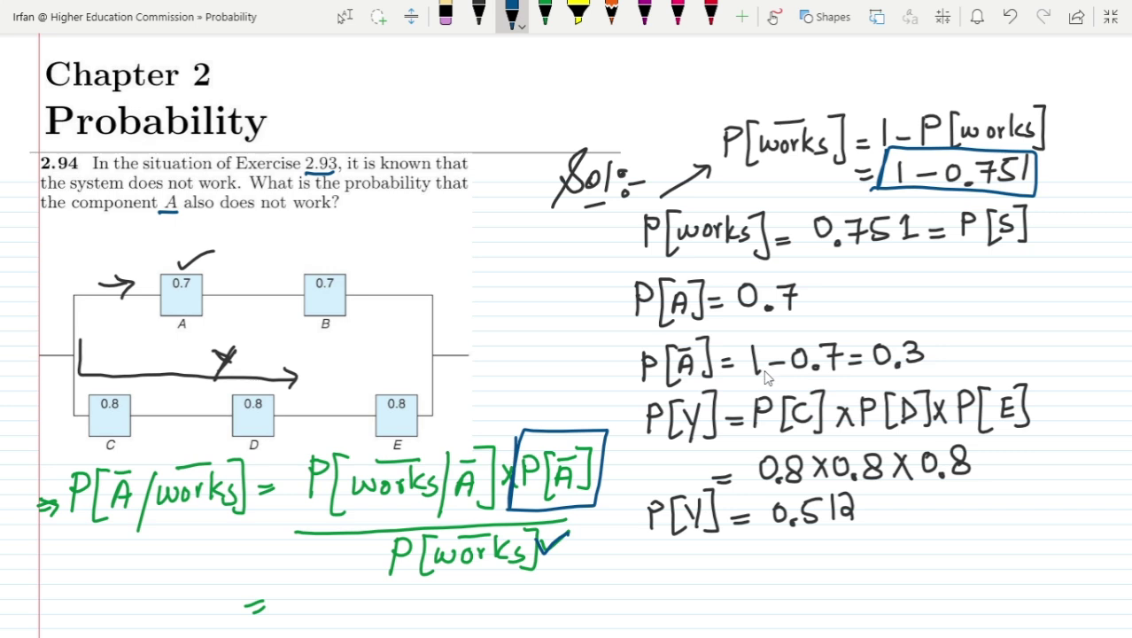
{"action": "mouse_move", "coordinate": [632, 334]}
{"action": "left_mouse_down"}
{"action": "mouse_move", "coordinate": [629, 374]}
{"action": "mouse_move", "coordinate": [633, 343]}
{"action": "mouse_move", "coordinate": [924, 326]}
{"action": "mouse_move", "coordinate": [935, 365]}
{"action": "mouse_move", "coordinate": [913, 378]}
{"action": "mouse_move", "coordinate": [632, 389]}
{"action": "left_mouse_up"}
{"action": "mouse_move", "coordinate": [301, 447]}
{"action": "left_mouse_down"}
{"action": "mouse_move", "coordinate": [299, 530]}
{"action": "mouse_move", "coordinate": [303, 454]}
{"action": "mouse_move", "coordinate": [505, 435]}
{"action": "mouse_move", "coordinate": [500, 521]}
{"action": "mouse_move", "coordinate": [298, 520]}
{"action": "left_mouse_up"}
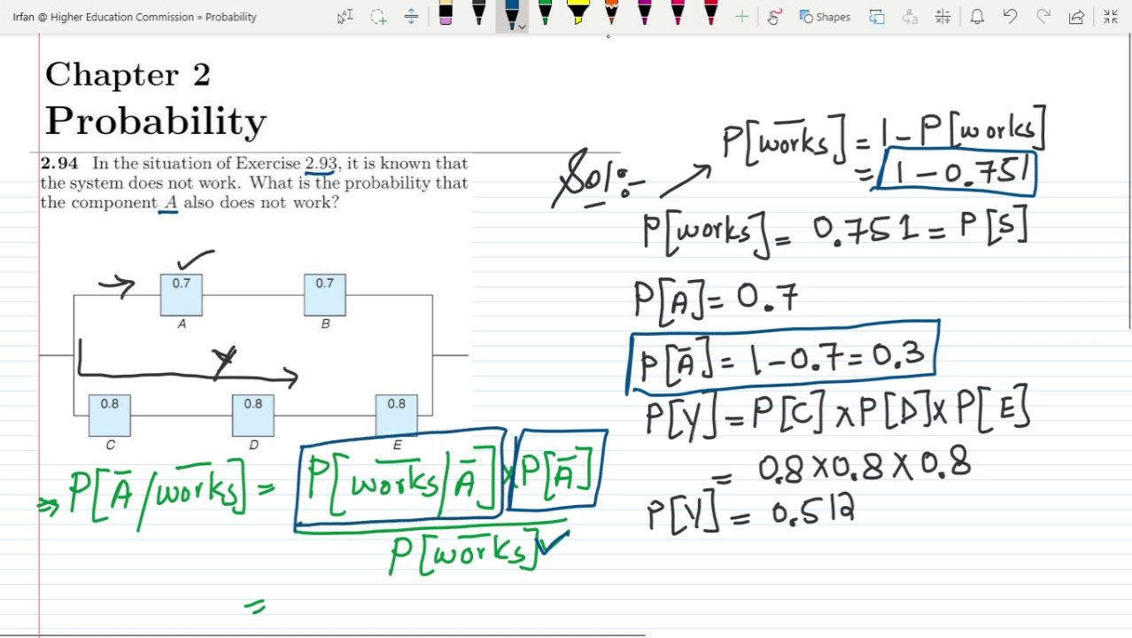
In magenta, arrow the numerator to 'P[works̄|Ā]', tick box A and underline the A–B branch.
{"action": "left_click", "coordinate": [644, 13]}
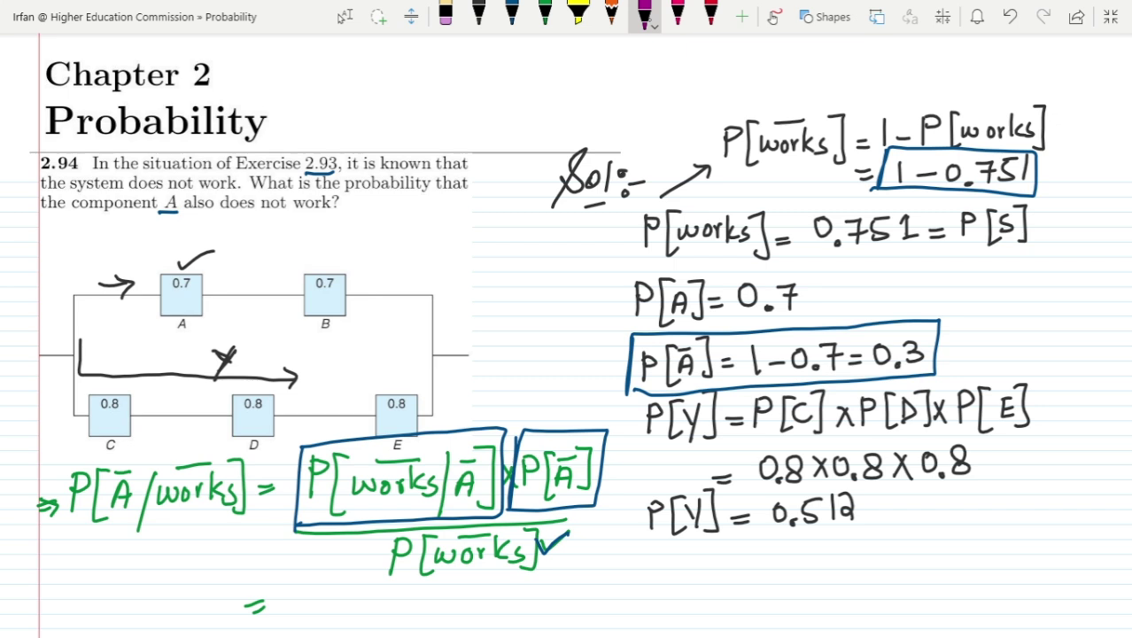
{"action": "mouse_move", "coordinate": [471, 507]}
{"action": "left_mouse_down"}
{"action": "mouse_move", "coordinate": [484, 613]}
{"action": "mouse_move", "coordinate": [527, 626]}
{"action": "left_mouse_up"}
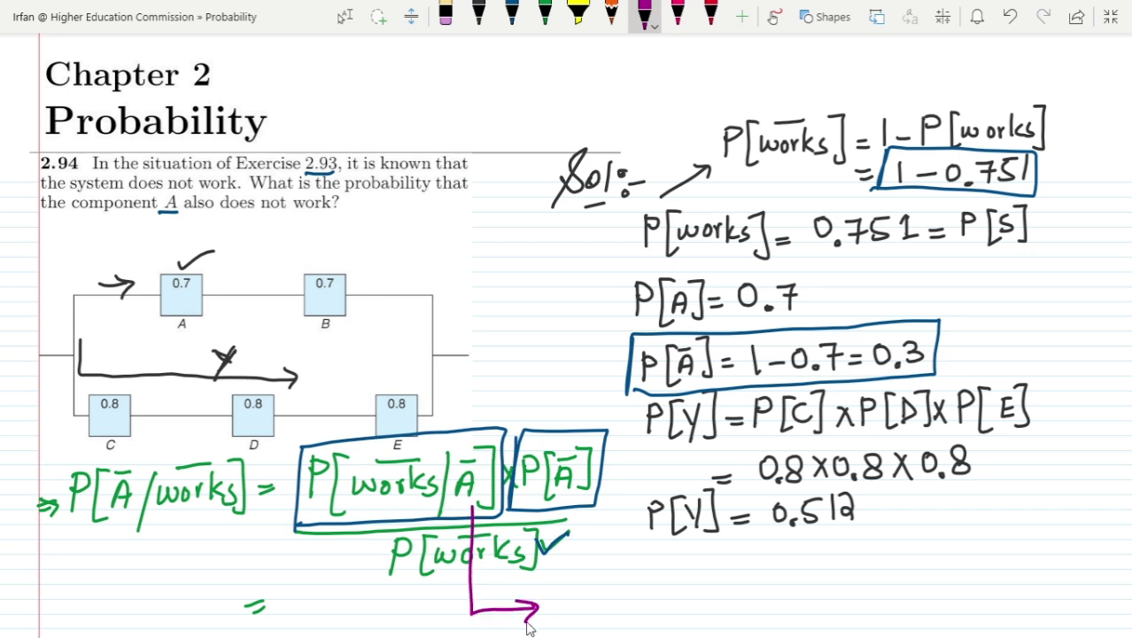
{"action": "mouse_move", "coordinate": [553, 578]}
{"action": "left_mouse_down"}
{"action": "mouse_move", "coordinate": [587, 597]}
{"action": "mouse_move", "coordinate": [602, 613]}
{"action": "mouse_move", "coordinate": [604, 598]}
{"action": "mouse_move", "coordinate": [633, 606]}
{"action": "mouse_move", "coordinate": [663, 602]}
{"action": "left_mouse_up"}
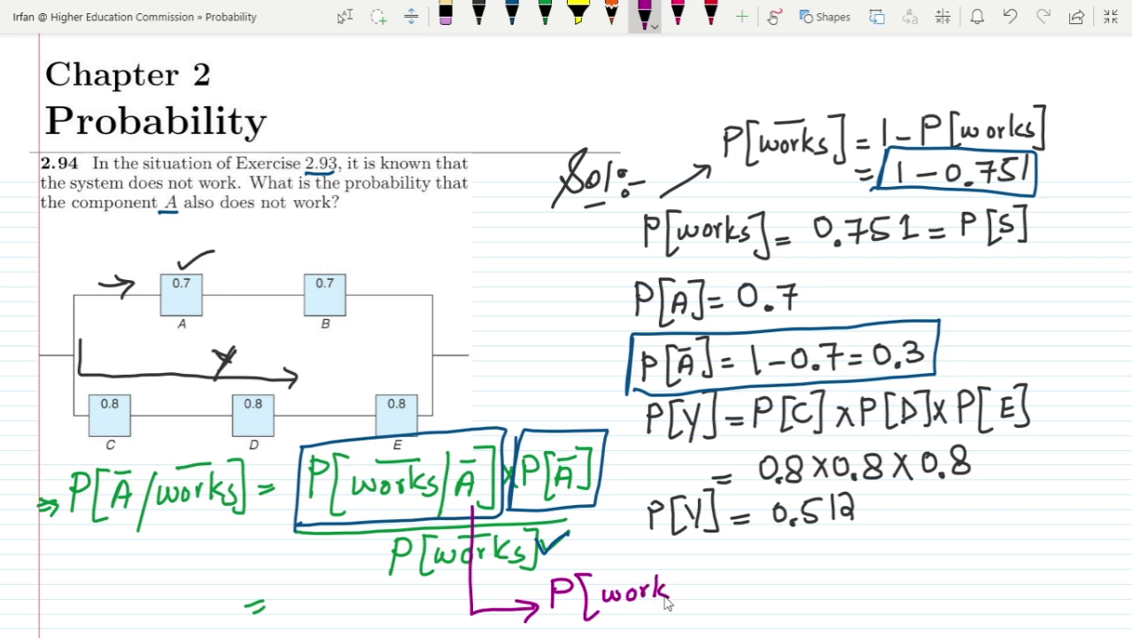
{"action": "mouse_move", "coordinate": [605, 565]}
{"action": "left_mouse_down"}
{"action": "mouse_move", "coordinate": [639, 562]}
{"action": "mouse_move", "coordinate": [678, 628]}
{"action": "left_mouse_up"}
{"action": "mouse_move", "coordinate": [703, 583]}
{"action": "left_mouse_down"}
{"action": "mouse_move", "coordinate": [690, 610]}
{"action": "mouse_move", "coordinate": [716, 609]}
{"action": "mouse_move", "coordinate": [708, 576]}
{"action": "mouse_move", "coordinate": [714, 617]}
{"action": "left_mouse_up"}
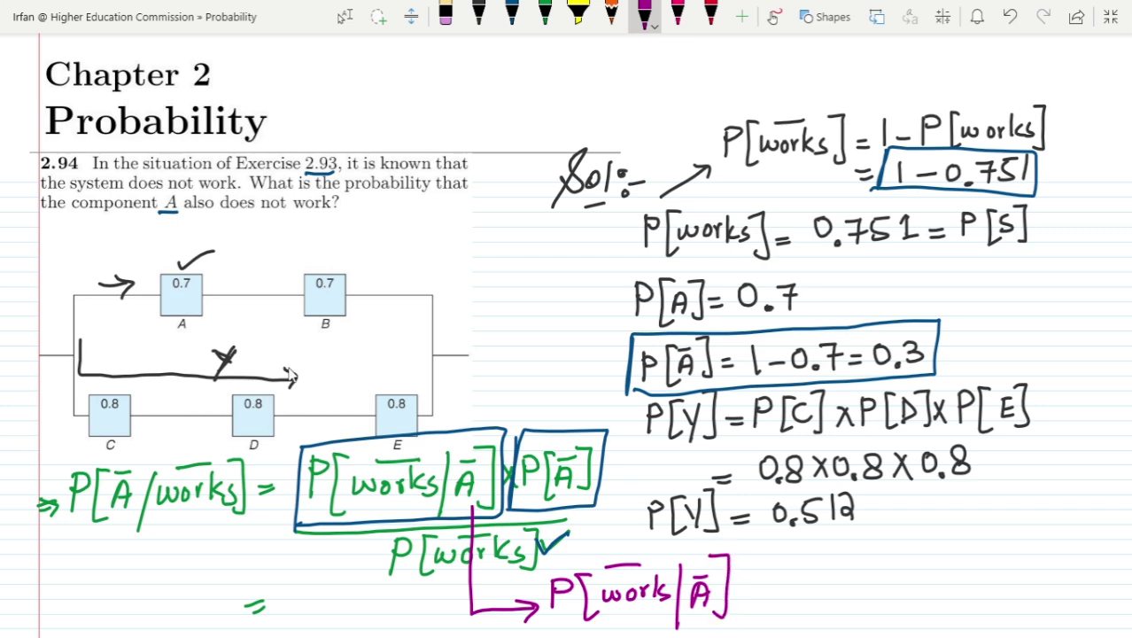
{"action": "left_click_drag", "start_coordinate": [168, 307], "coordinate": [190, 298]}
{"action": "left_click_drag", "start_coordinate": [115, 325], "coordinate": [323, 314]}
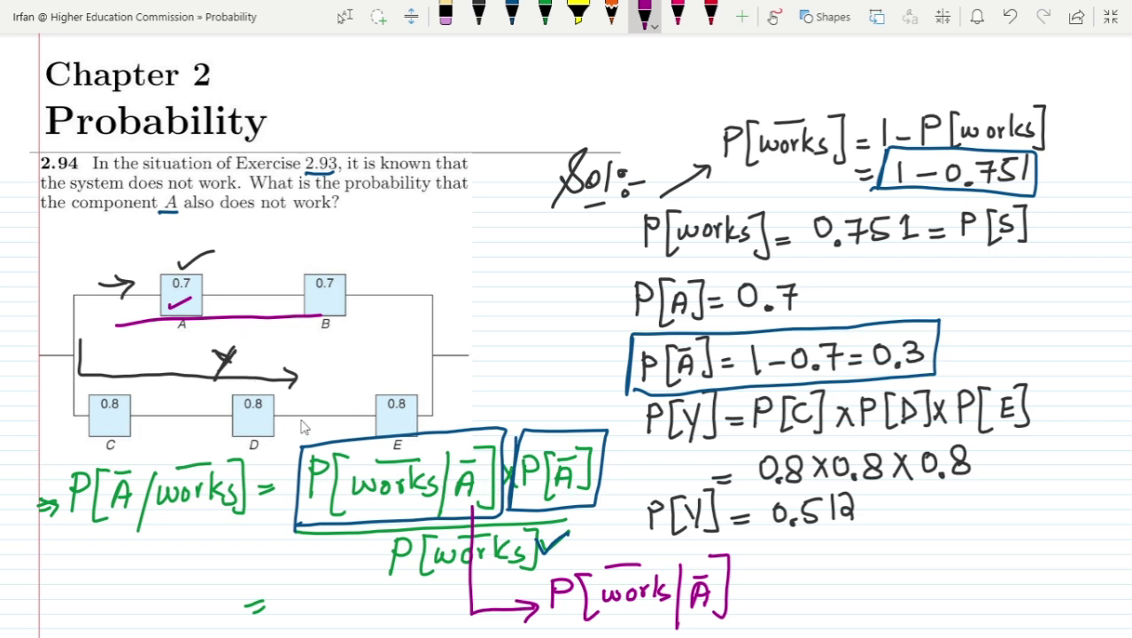
Circle boxes C, D and E, add '=' after P[works̄|Ā], and box the P[C]×P[D]×P[E] product.
{"action": "mouse_move", "coordinate": [146, 403]}
{"action": "left_mouse_down"}
{"action": "mouse_move", "coordinate": [101, 386]}
{"action": "mouse_move", "coordinate": [127, 461]}
{"action": "mouse_move", "coordinate": [144, 397]}
{"action": "left_mouse_up"}
{"action": "mouse_move", "coordinate": [296, 400]}
{"action": "left_mouse_down"}
{"action": "mouse_move", "coordinate": [222, 408]}
{"action": "mouse_move", "coordinate": [290, 376]}
{"action": "left_mouse_up"}
{"action": "mouse_move", "coordinate": [409, 387]}
{"action": "left_mouse_down"}
{"action": "mouse_move", "coordinate": [355, 425]}
{"action": "mouse_move", "coordinate": [403, 365]}
{"action": "left_mouse_up"}
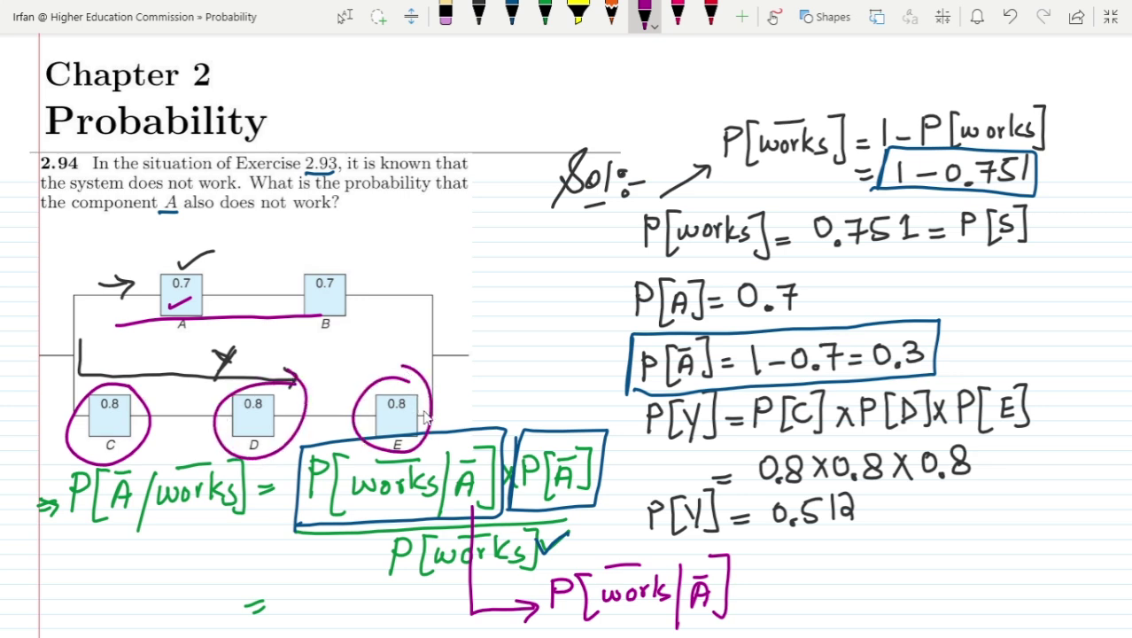
{"action": "left_click_drag", "start_coordinate": [741, 582], "coordinate": [754, 581]}
{"action": "left_click_drag", "start_coordinate": [741, 591], "coordinate": [754, 589]}
{"action": "mouse_move", "coordinate": [751, 385]}
{"action": "left_mouse_down"}
{"action": "mouse_move", "coordinate": [742, 438]}
{"action": "mouse_move", "coordinate": [757, 386]}
{"action": "mouse_move", "coordinate": [1027, 371]}
{"action": "mouse_move", "coordinate": [1034, 395]}
{"action": "mouse_move", "coordinate": [1028, 445]}
{"action": "mouse_move", "coordinate": [851, 432]}
{"action": "mouse_move", "coordinate": [741, 435]}
{"action": "left_mouse_up"}
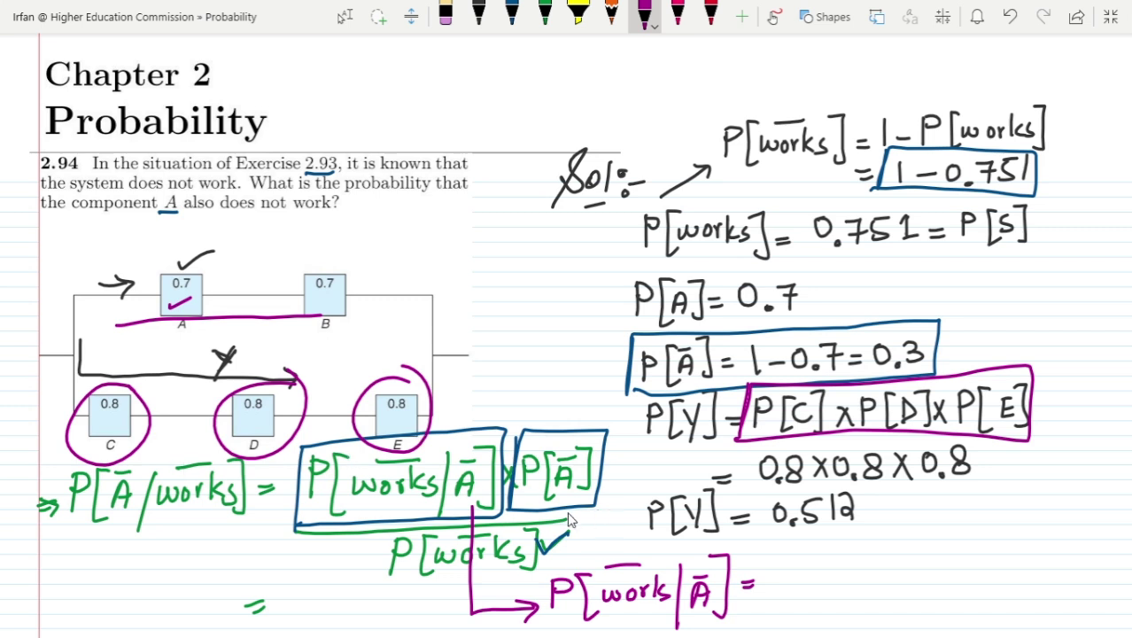
Write '1 − P[Y] = 1 − 0.512' and box the result P[Y] = 0.512.
{"action": "mouse_move", "coordinate": [777, 558]}
{"action": "left_mouse_down"}
{"action": "mouse_move", "coordinate": [775, 609]}
{"action": "mouse_move", "coordinate": [828, 584]}
{"action": "mouse_move", "coordinate": [833, 595]}
{"action": "mouse_move", "coordinate": [836, 578]}
{"action": "left_mouse_up"}
{"action": "mouse_move", "coordinate": [870, 547]}
{"action": "left_mouse_down"}
{"action": "mouse_move", "coordinate": [860, 578]}
{"action": "mouse_move", "coordinate": [887, 567]}
{"action": "mouse_move", "coordinate": [881, 595]}
{"action": "mouse_move", "coordinate": [898, 546]}
{"action": "mouse_move", "coordinate": [900, 588]}
{"action": "left_mouse_up"}
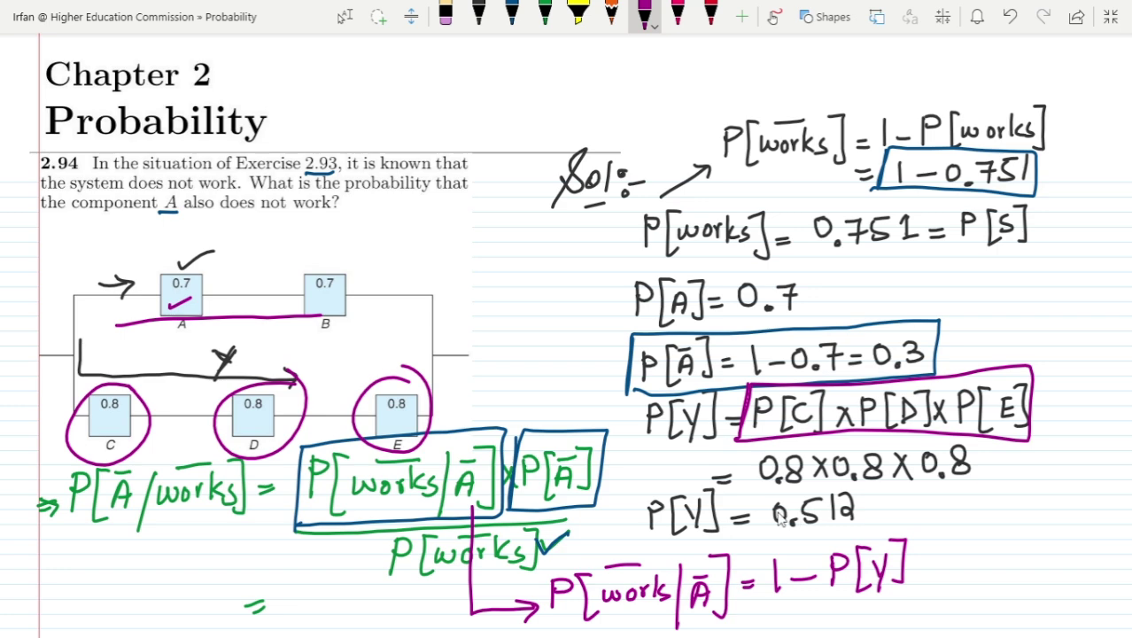
{"action": "mouse_move", "coordinate": [634, 516]}
{"action": "left_mouse_down"}
{"action": "mouse_move", "coordinate": [634, 485]}
{"action": "mouse_move", "coordinate": [822, 480]}
{"action": "mouse_move", "coordinate": [872, 536]}
{"action": "mouse_move", "coordinate": [633, 536]}
{"action": "left_mouse_up"}
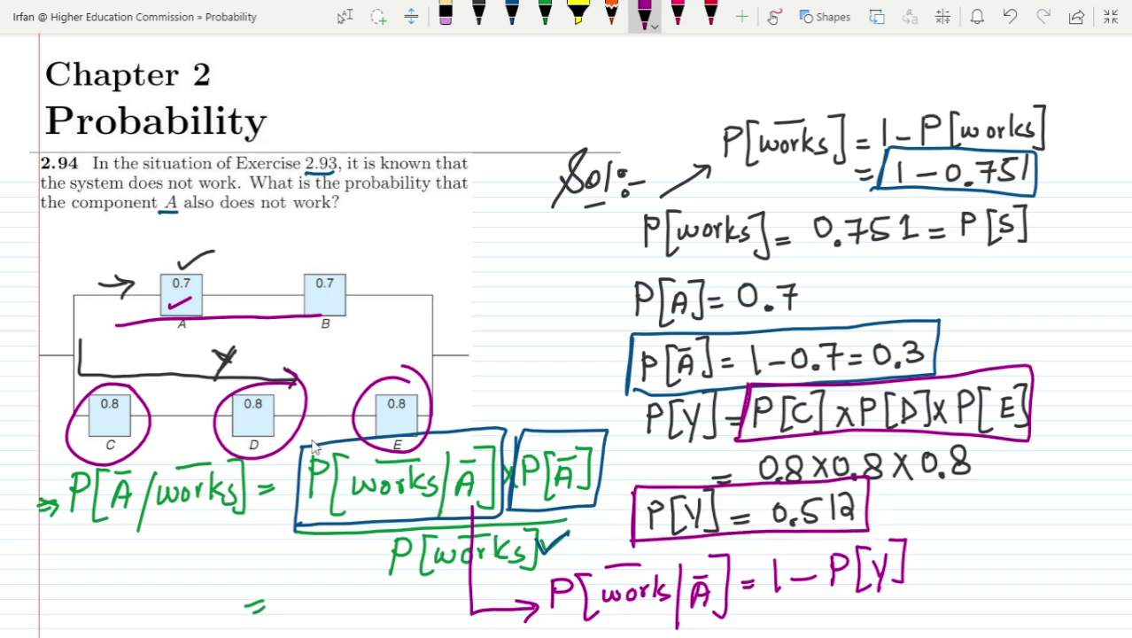
{"action": "mouse_move", "coordinate": [913, 564]}
{"action": "left_mouse_down"}
{"action": "mouse_move", "coordinate": [986, 567]}
{"action": "mouse_move", "coordinate": [987, 554]}
{"action": "mouse_move", "coordinate": [1005, 580]}
{"action": "left_mouse_up"}
{"action": "left_click", "coordinate": [995, 579]}
{"action": "mouse_move", "coordinate": [1010, 548]}
{"action": "left_mouse_down"}
{"action": "mouse_move", "coordinate": [1026, 544]}
{"action": "mouse_move", "coordinate": [1031, 572]}
{"action": "mouse_move", "coordinate": [1053, 568]}
{"action": "left_mouse_up"}
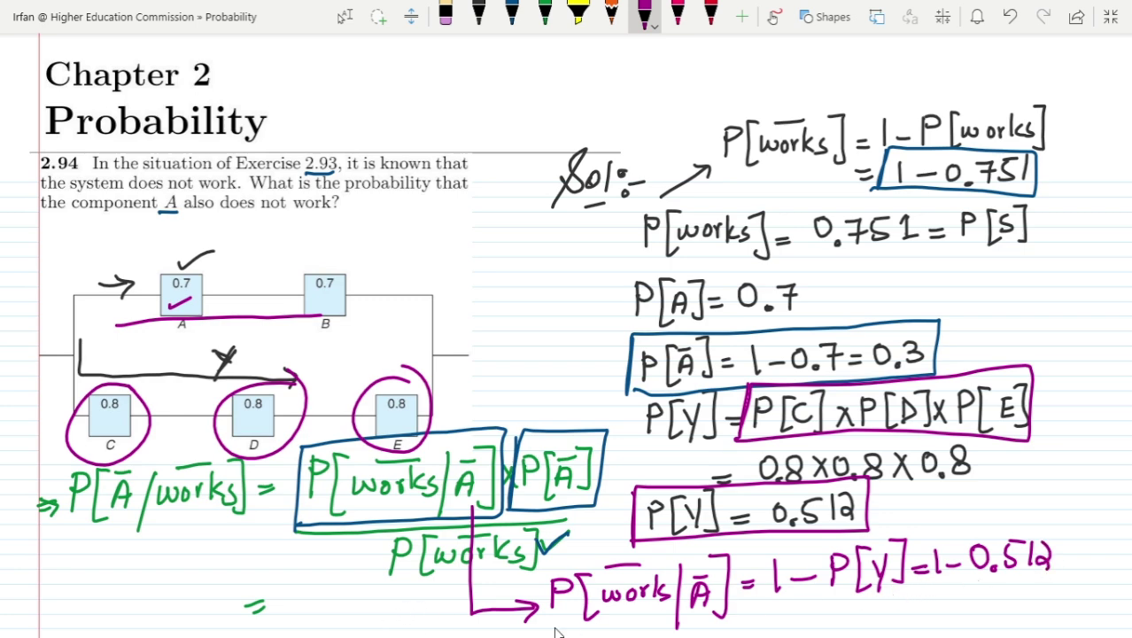
In green, write '(1 − 0.512) ×' with an arrow from P[works̄|Ā].
{"action": "scroll", "coordinate": [567, 336], "scroll_direction": "down", "scroll_amount": 3}
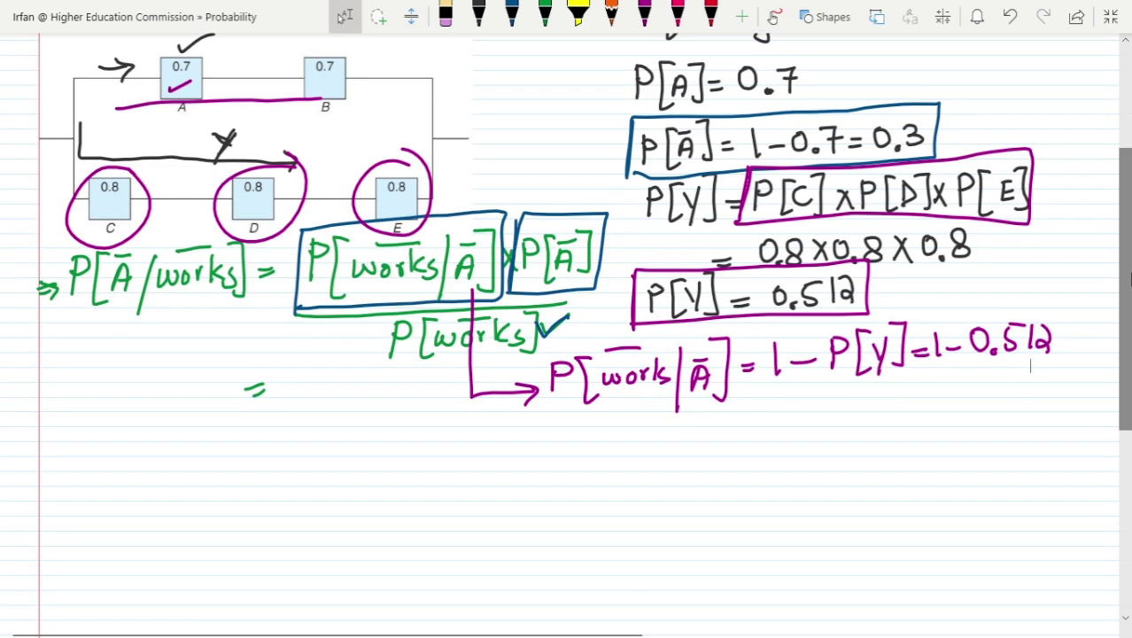
{"action": "left_click", "coordinate": [644, 16]}
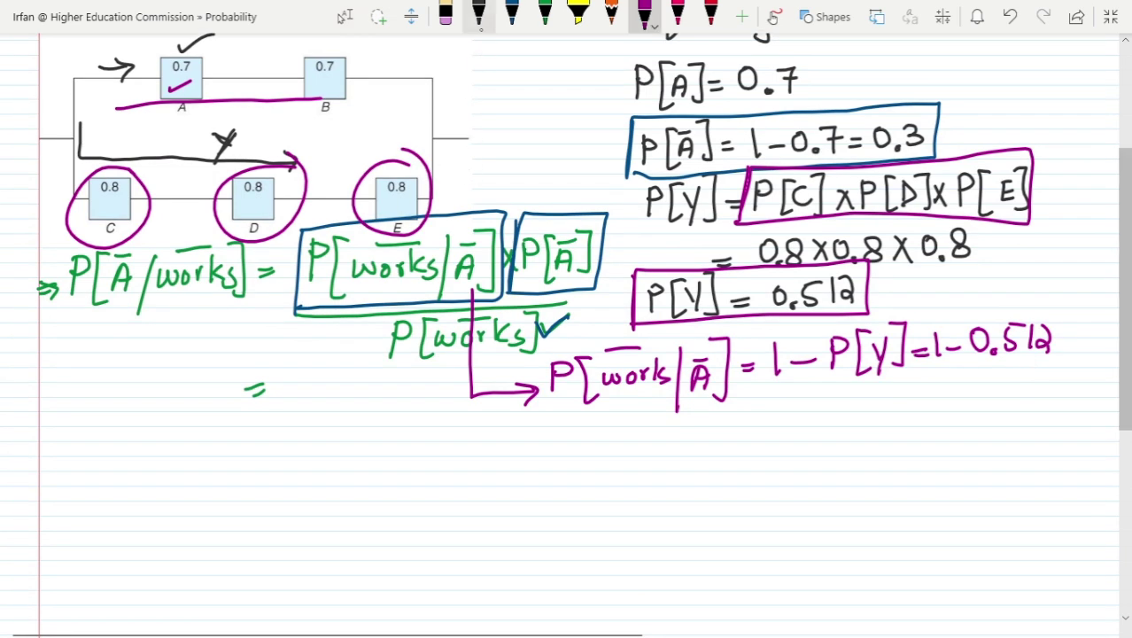
{"action": "left_click", "coordinate": [545, 16]}
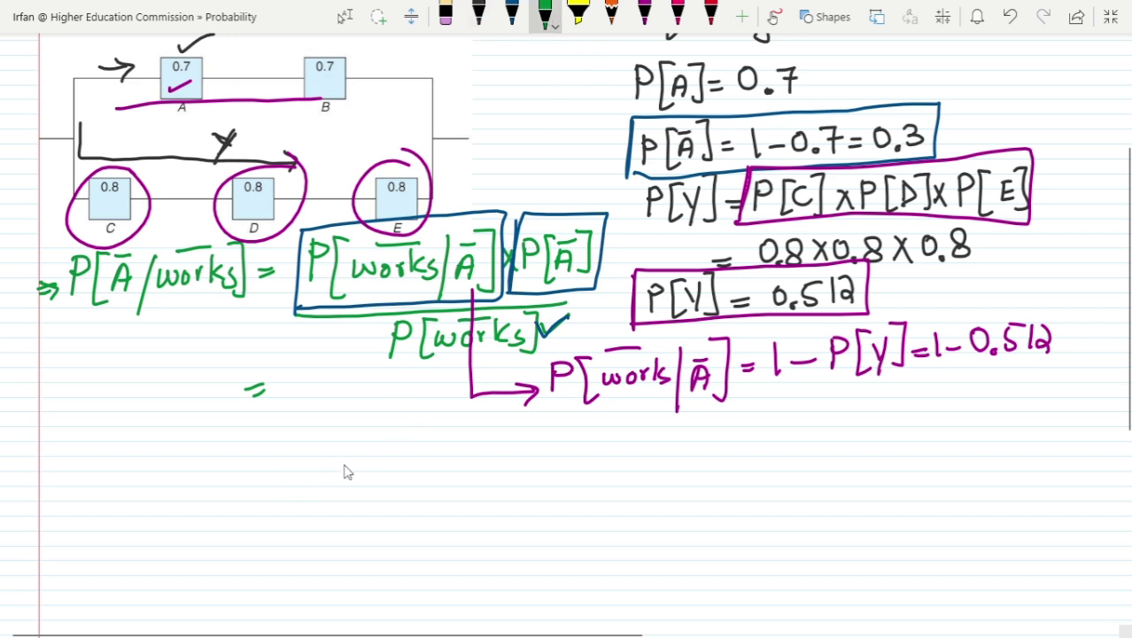
{"action": "mouse_move", "coordinate": [337, 440]}
{"action": "left_mouse_down"}
{"action": "mouse_move", "coordinate": [364, 459]}
{"action": "mouse_move", "coordinate": [375, 449]}
{"action": "mouse_move", "coordinate": [372, 468]}
{"action": "mouse_move", "coordinate": [392, 471]}
{"action": "mouse_move", "coordinate": [409, 452]}
{"action": "mouse_move", "coordinate": [409, 471]}
{"action": "mouse_move", "coordinate": [432, 443]}
{"action": "left_mouse_up"}
{"action": "mouse_move", "coordinate": [434, 447]}
{"action": "left_mouse_down"}
{"action": "mouse_move", "coordinate": [433, 474]}
{"action": "mouse_move", "coordinate": [459, 475]}
{"action": "left_mouse_up"}
{"action": "left_click_drag", "start_coordinate": [455, 430], "coordinate": [454, 483]}
{"action": "mouse_move", "coordinate": [326, 432]}
{"action": "left_mouse_down"}
{"action": "mouse_move", "coordinate": [313, 475]}
{"action": "mouse_move", "coordinate": [327, 501]}
{"action": "left_mouse_up"}
{"action": "mouse_move", "coordinate": [384, 283]}
{"action": "left_mouse_down"}
{"action": "mouse_move", "coordinate": [359, 413]}
{"action": "mouse_move", "coordinate": [373, 395]}
{"action": "left_mouse_up"}
{"action": "left_click_drag", "start_coordinate": [485, 449], "coordinate": [500, 471]}
{"action": "left_click_drag", "start_coordinate": [499, 450], "coordinate": [487, 472]}
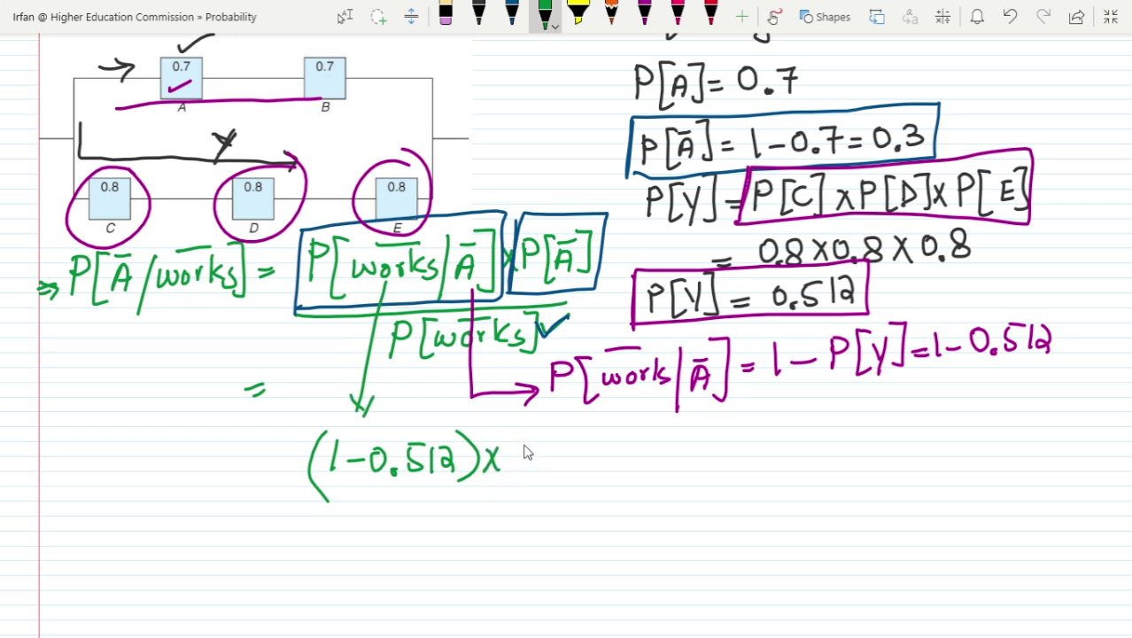
Tick the P[Ā] values, write '(0.3)' in the numerator, and draw the fraction line.
{"action": "left_click_drag", "start_coordinate": [605, 256], "coordinate": [629, 248]}
{"action": "left_click_drag", "start_coordinate": [921, 114], "coordinate": [952, 108]}
{"action": "mouse_move", "coordinate": [519, 445]}
{"action": "left_mouse_down"}
{"action": "mouse_move", "coordinate": [513, 484]}
{"action": "mouse_move", "coordinate": [530, 455]}
{"action": "mouse_move", "coordinate": [550, 471]}
{"action": "left_mouse_up"}
{"action": "left_click", "coordinate": [544, 470]}
{"action": "left_click_drag", "start_coordinate": [571, 431], "coordinate": [580, 479]}
{"action": "left_click_drag", "start_coordinate": [299, 494], "coordinate": [605, 483]}
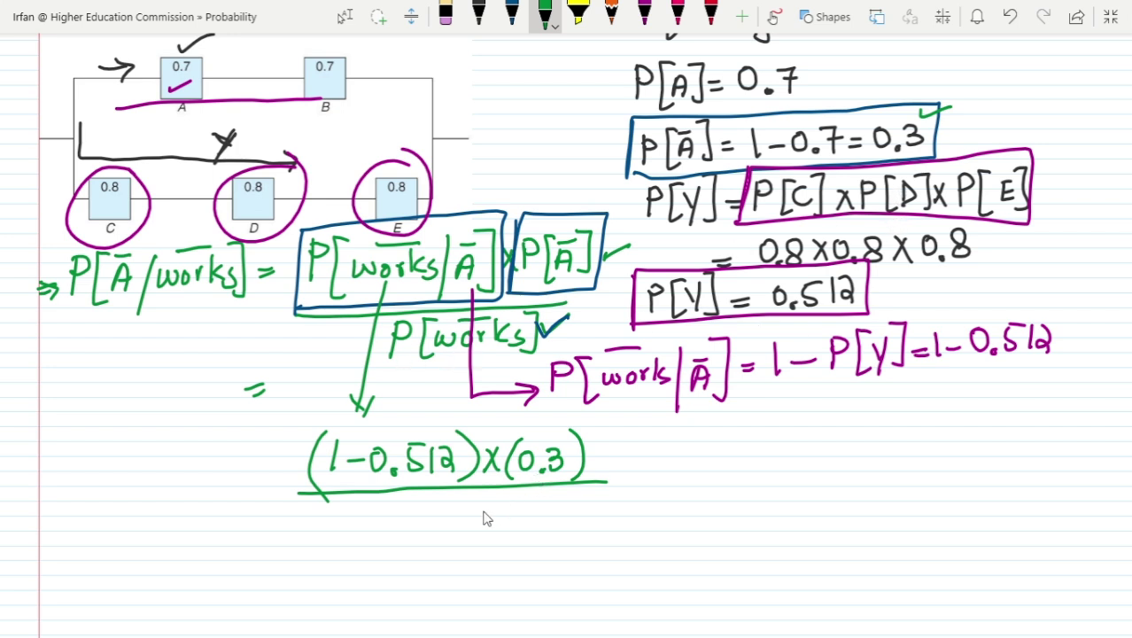
Write the denominator '(1 − 0.751)' and label the fraction 'P[Ā/works̄] ='.
{"action": "left_click", "coordinate": [428, 528]}
{"action": "mouse_move", "coordinate": [417, 507]}
{"action": "left_mouse_down"}
{"action": "mouse_move", "coordinate": [415, 532]}
{"action": "mouse_move", "coordinate": [470, 530]}
{"action": "mouse_move", "coordinate": [461, 516]}
{"action": "mouse_move", "coordinate": [516, 532]}
{"action": "mouse_move", "coordinate": [525, 508]}
{"action": "mouse_move", "coordinate": [533, 531]}
{"action": "left_mouse_up"}
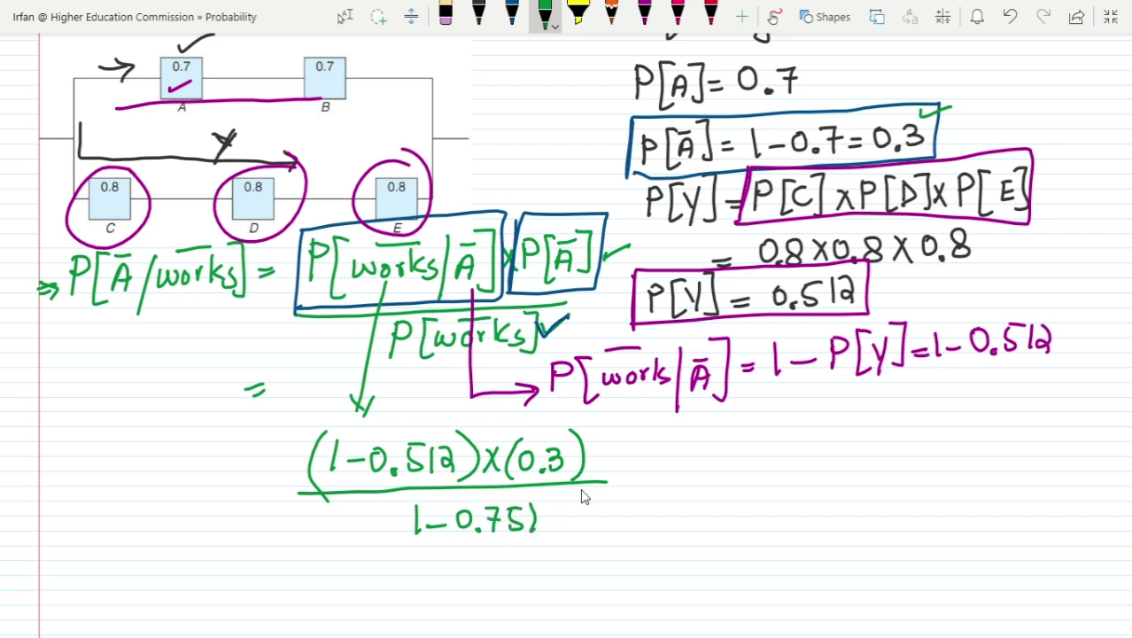
{"action": "left_click_drag", "start_coordinate": [243, 491], "coordinate": [259, 490]}
{"action": "left_click_drag", "start_coordinate": [244, 504], "coordinate": [257, 502]}
{"action": "mouse_move", "coordinate": [80, 466]}
{"action": "left_mouse_down"}
{"action": "mouse_move", "coordinate": [78, 515]}
{"action": "mouse_move", "coordinate": [80, 493]}
{"action": "mouse_move", "coordinate": [118, 521]}
{"action": "mouse_move", "coordinate": [139, 465]}
{"action": "mouse_move", "coordinate": [135, 521]}
{"action": "left_mouse_up"}
{"action": "mouse_move", "coordinate": [155, 483]}
{"action": "left_mouse_down"}
{"action": "mouse_move", "coordinate": [168, 498]}
{"action": "mouse_move", "coordinate": [205, 487]}
{"action": "mouse_move", "coordinate": [206, 501]}
{"action": "left_mouse_up"}
{"action": "left_click_drag", "start_coordinate": [216, 486], "coordinate": [216, 501]}
{"action": "mouse_move", "coordinate": [176, 465]}
{"action": "left_mouse_down"}
{"action": "mouse_move", "coordinate": [207, 461]}
{"action": "mouse_move", "coordinate": [230, 521]}
{"action": "left_mouse_up"}
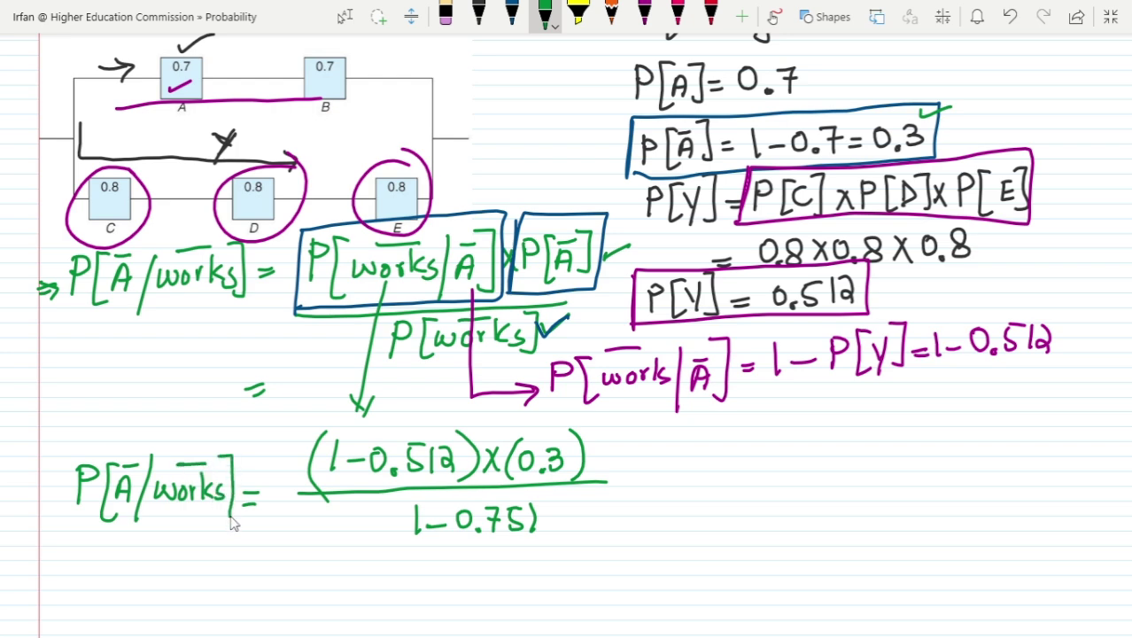
Write '= 0.688' after the fraction and box the answer in magenta.
{"action": "left_click_drag", "start_coordinate": [622, 475], "coordinate": [637, 483]}
{"action": "mouse_move", "coordinate": [647, 476]}
{"action": "left_mouse_down"}
{"action": "mouse_move", "coordinate": [665, 474]}
{"action": "mouse_move", "coordinate": [670, 490]}
{"action": "mouse_move", "coordinate": [690, 470]}
{"action": "mouse_move", "coordinate": [699, 485]}
{"action": "mouse_move", "coordinate": [709, 469]}
{"action": "mouse_move", "coordinate": [721, 487]}
{"action": "mouse_move", "coordinate": [730, 470]}
{"action": "left_mouse_up"}
{"action": "left_click", "coordinate": [670, 483]}
{"action": "left_click", "coordinate": [678, 12]}
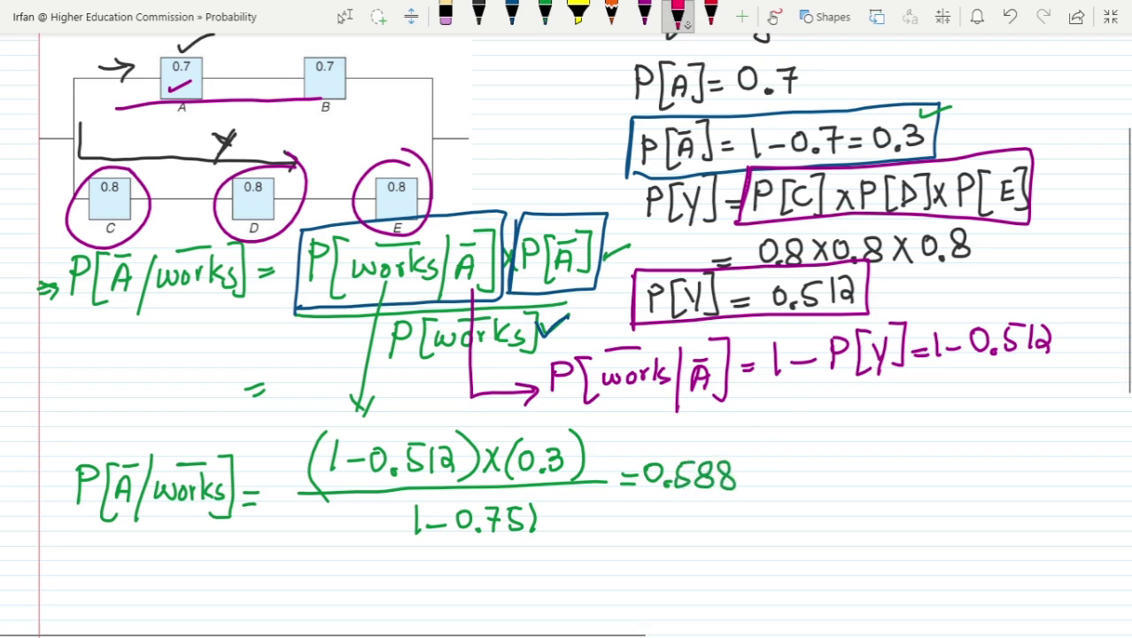
{"action": "mouse_move", "coordinate": [636, 445]}
{"action": "left_mouse_down"}
{"action": "mouse_move", "coordinate": [627, 493]}
{"action": "mouse_move", "coordinate": [737, 433]}
{"action": "mouse_move", "coordinate": [762, 509]}
{"action": "mouse_move", "coordinate": [624, 503]}
{"action": "left_mouse_up"}
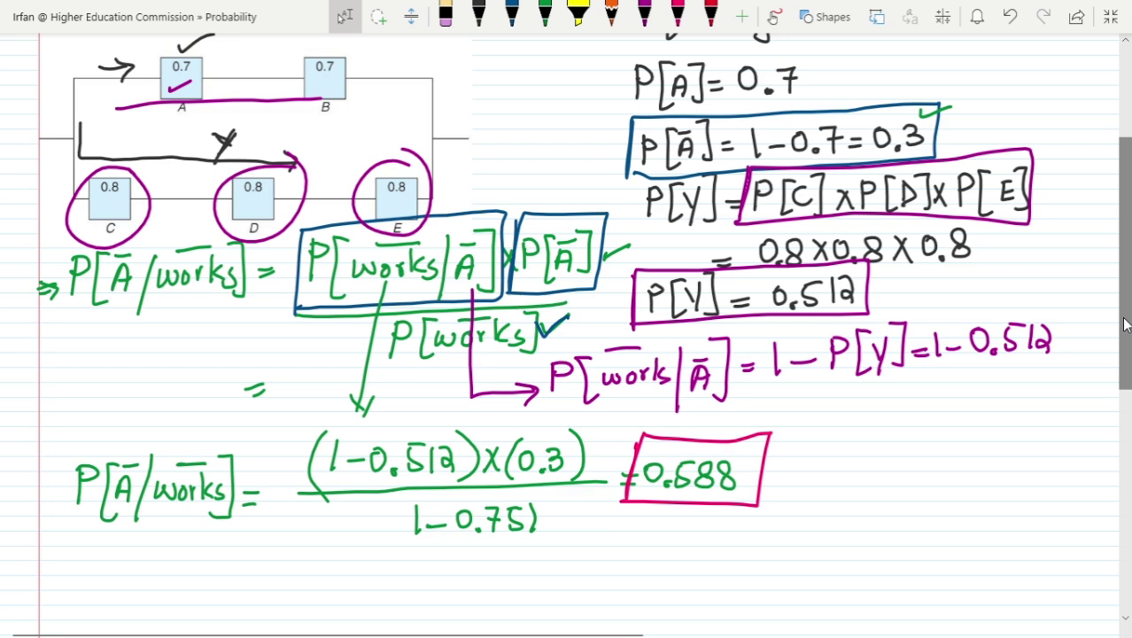
{"action": "left_click_drag", "start_coordinate": [1121, 323], "coordinate": [1118, 232]}
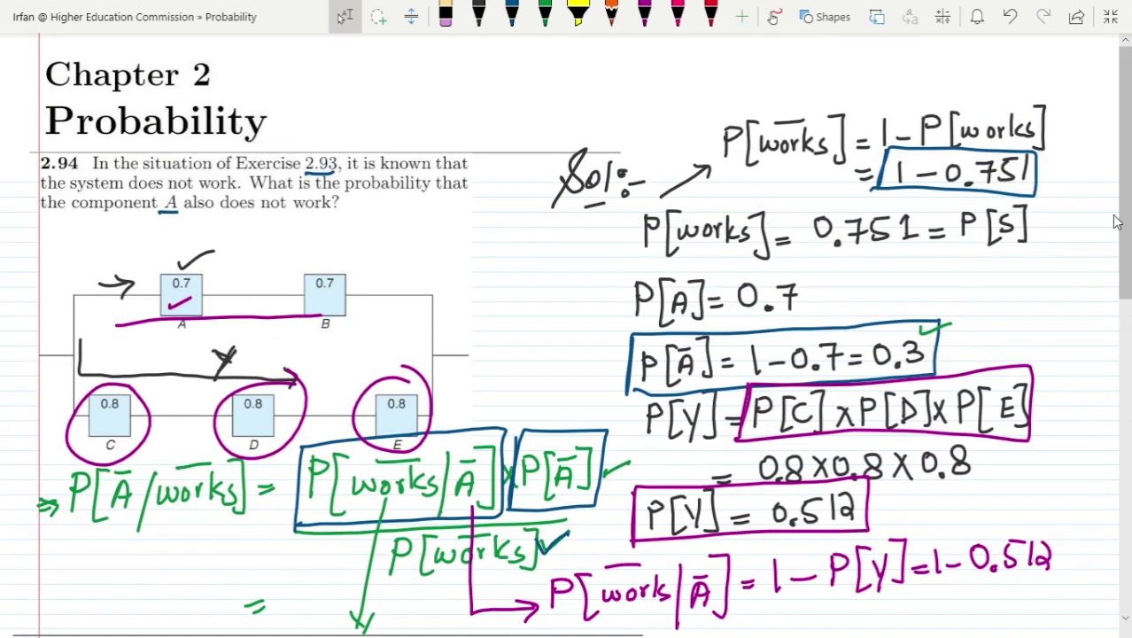
In magenta ink, bracket both sides of 'Exercise 2.93', underline it, and draw a check mark beside box B.
{"action": "left_click", "coordinate": [678, 16]}
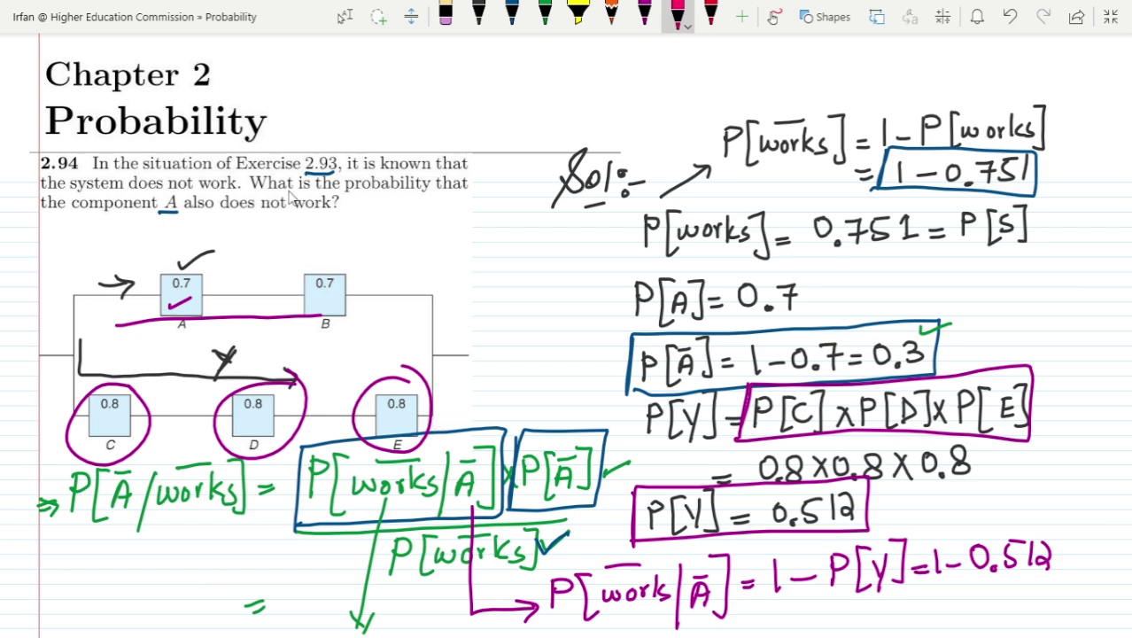
{"action": "mouse_move", "coordinate": [248, 147]}
{"action": "left_mouse_down"}
{"action": "mouse_move", "coordinate": [234, 165]}
{"action": "mouse_move", "coordinate": [239, 181]}
{"action": "left_mouse_up"}
{"action": "mouse_move", "coordinate": [331, 147]}
{"action": "left_mouse_down"}
{"action": "mouse_move", "coordinate": [348, 170]}
{"action": "mouse_move", "coordinate": [335, 174]}
{"action": "left_mouse_up"}
{"action": "left_click_drag", "start_coordinate": [237, 178], "coordinate": [322, 171]}
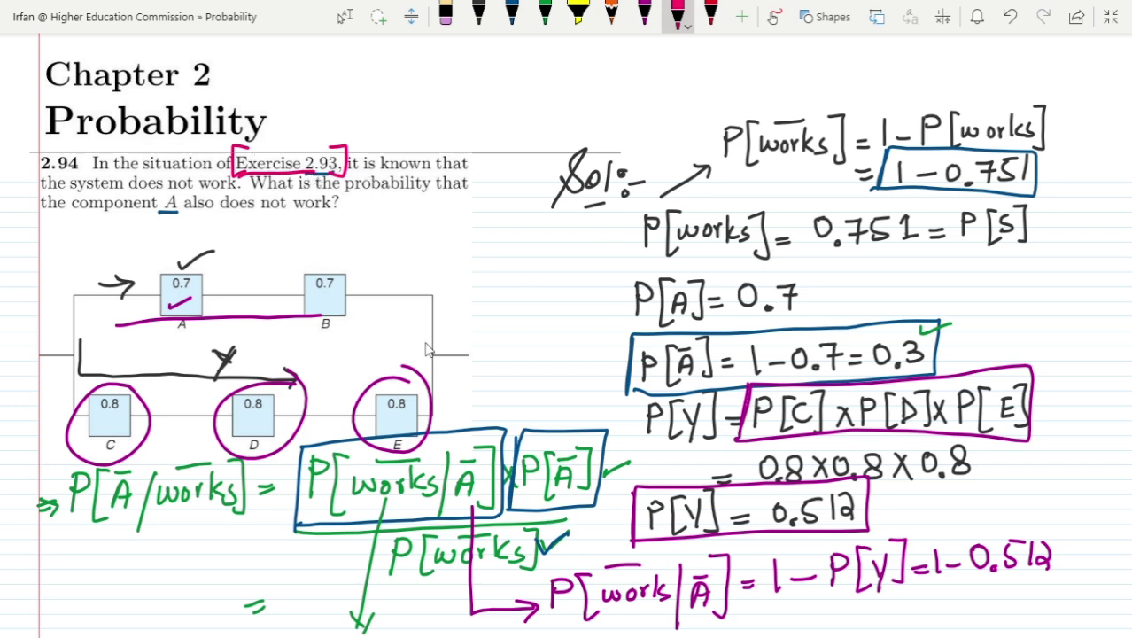
{"action": "left_click_drag", "start_coordinate": [395, 312], "coordinate": [452, 289]}
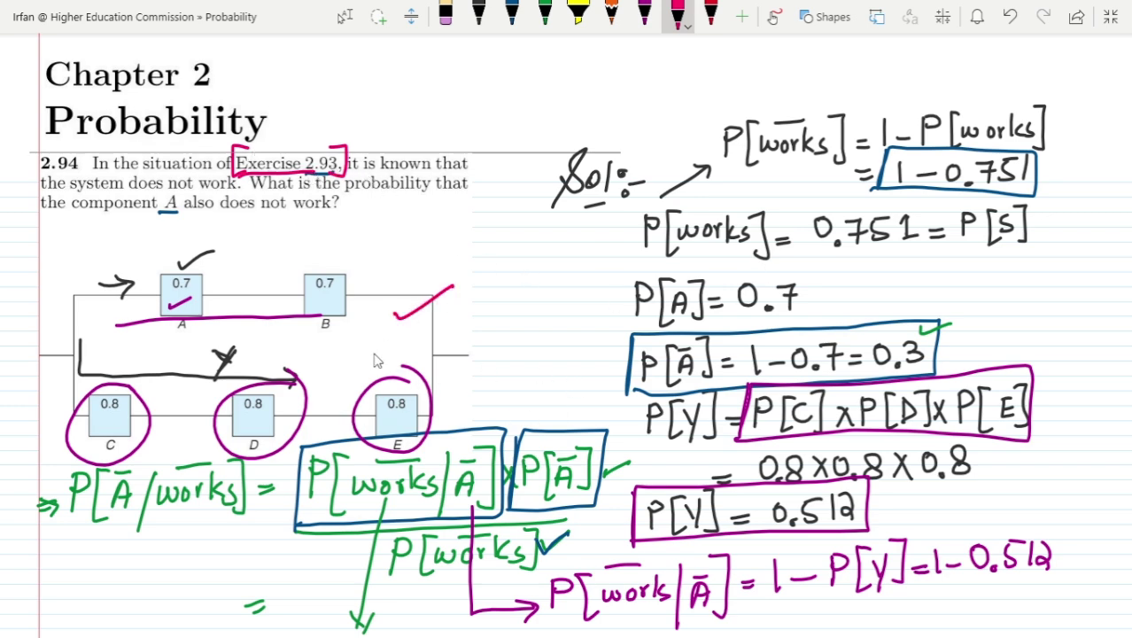